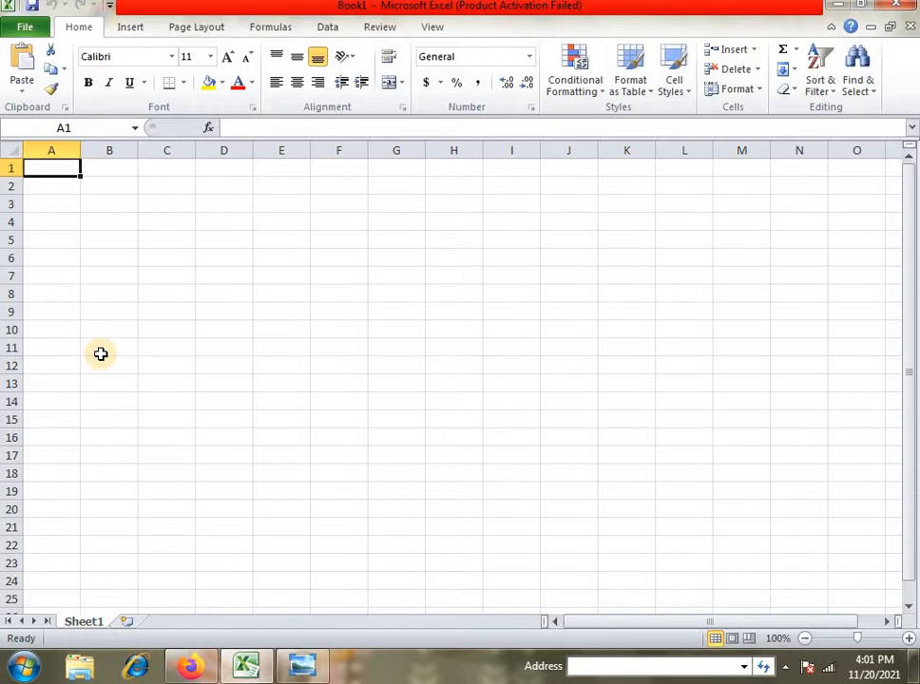
Enter the column headings Sl.No in A1 and Name in B1 of the blank workbook
type("Sl.No")
key("Tab")
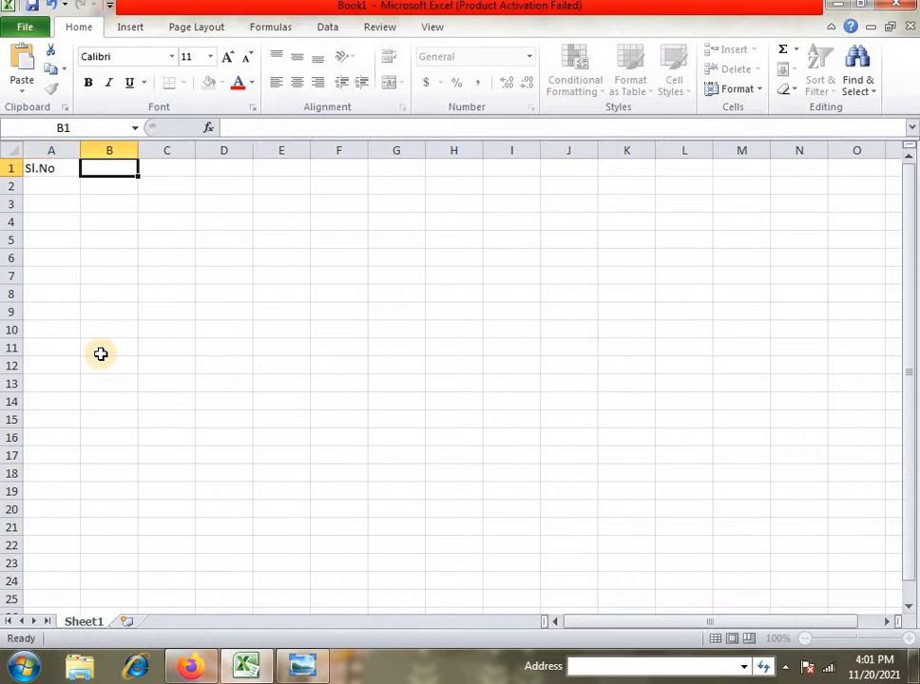
type("Name")
key("Tab")
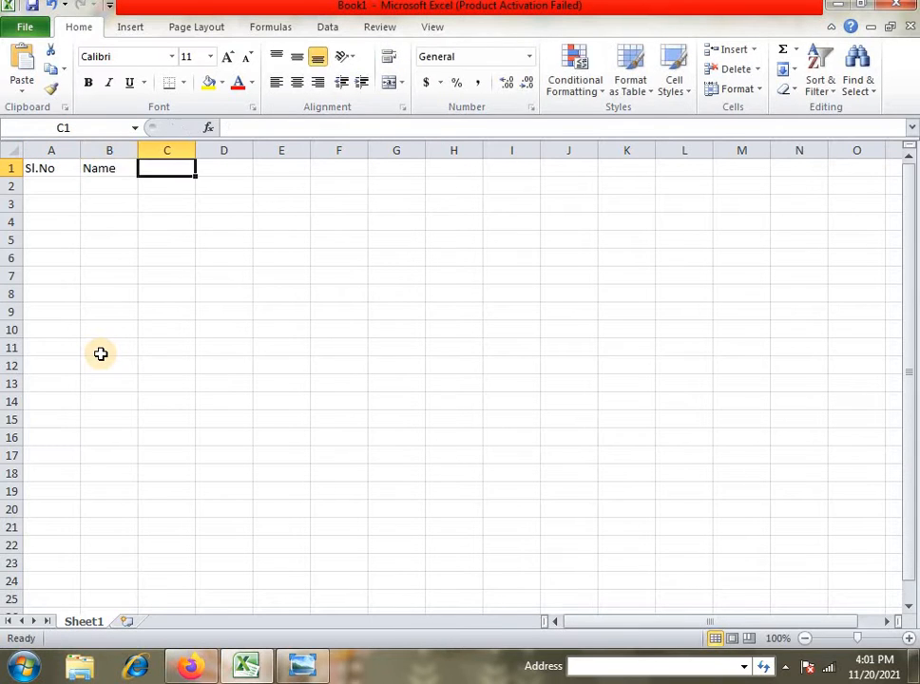
type("Addres")
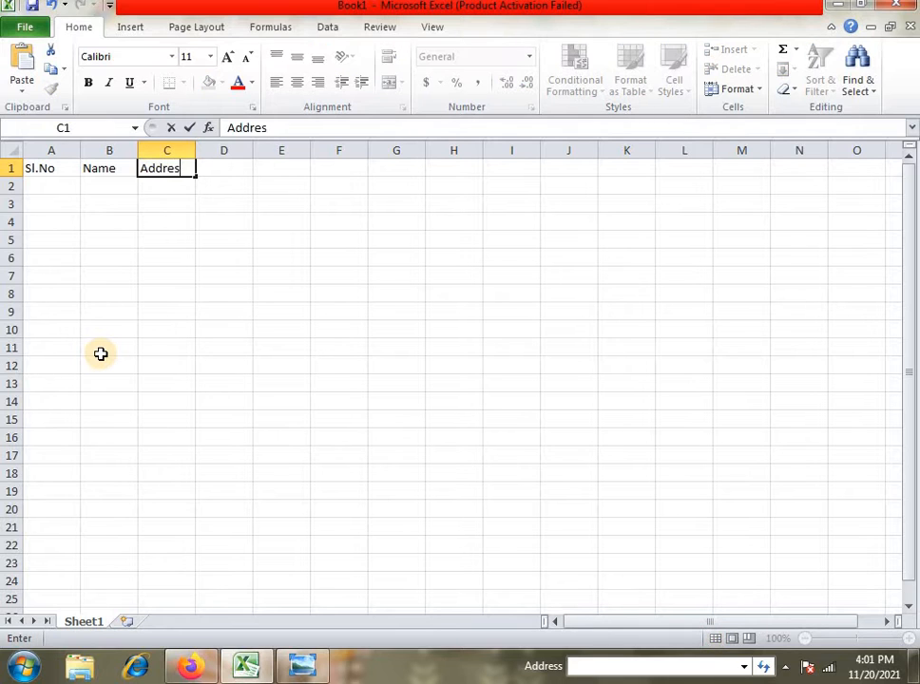
key("BackSpace")
key("BackSpace")
key("BackSpace")
key("BackSpace")
key("BackSpace")
key("BackSpace")
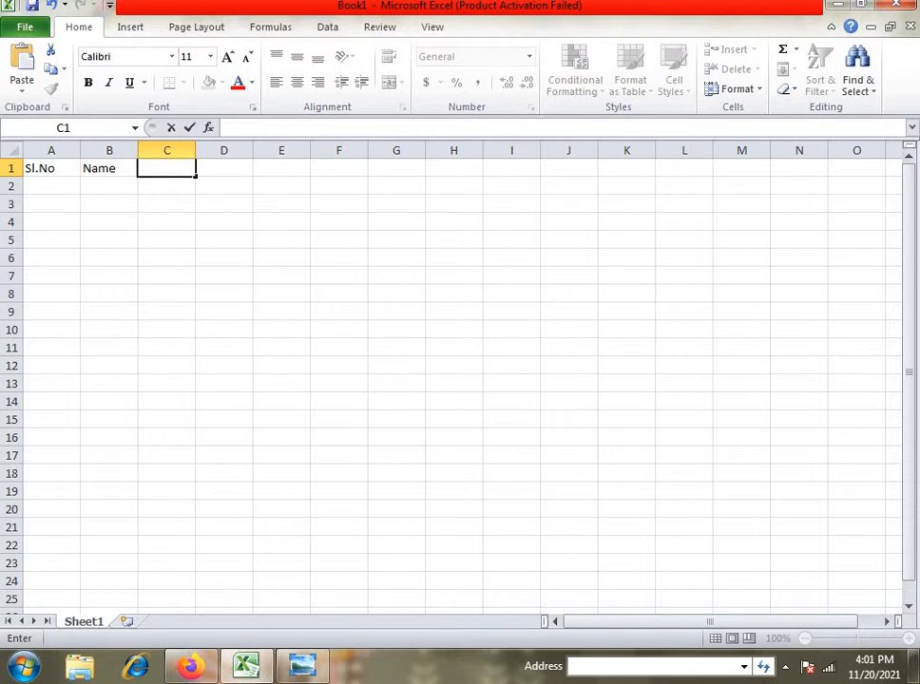
left_click(137, 355)
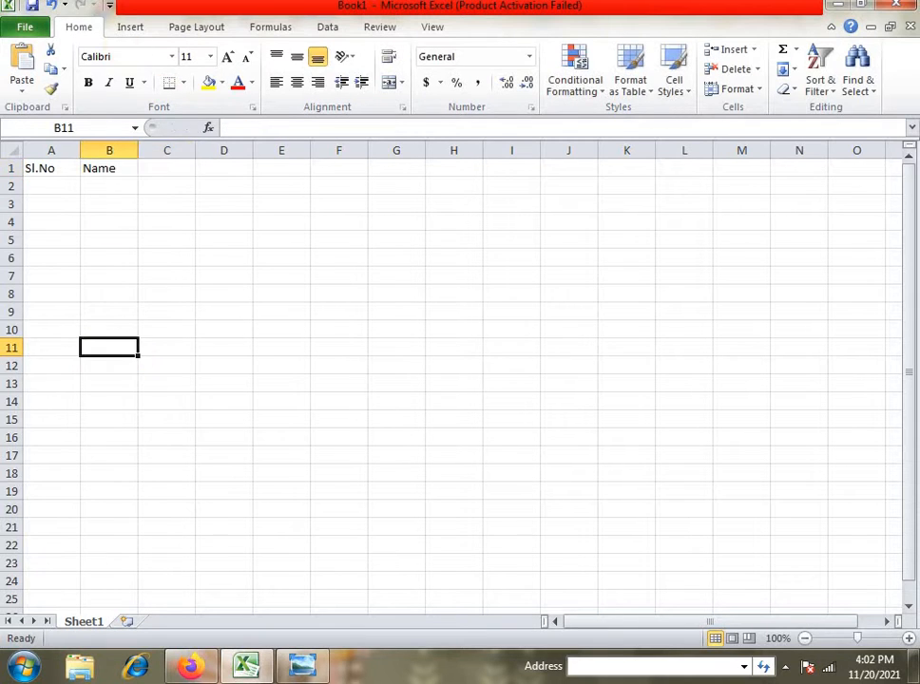
Open the student marks sheet workbook from the Documents library and switch to Sheet1
left_click(19, 28)
left_click(28, 111)
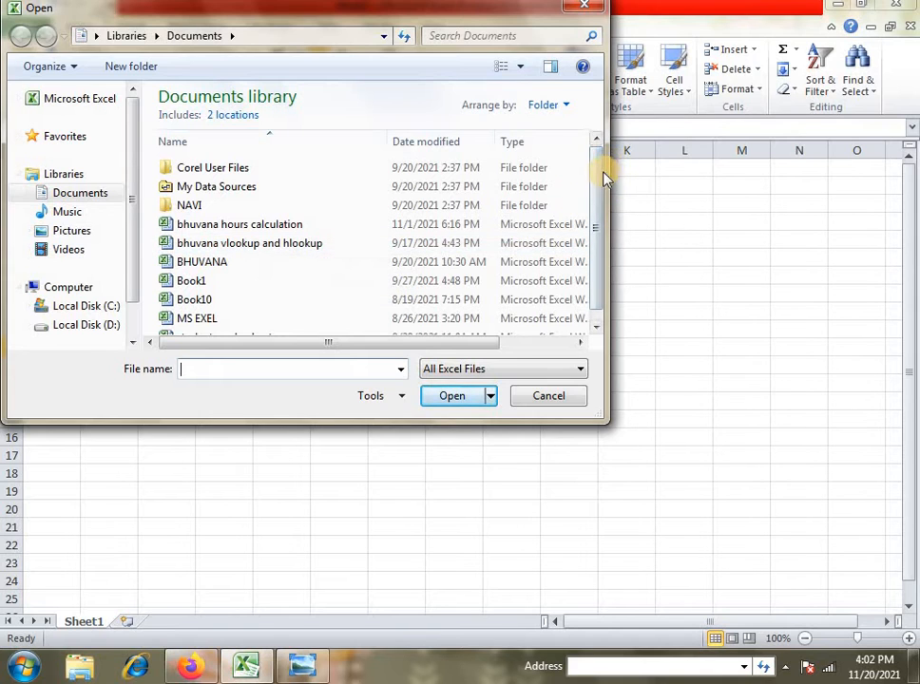
scroll(604, 206, "down", 1)
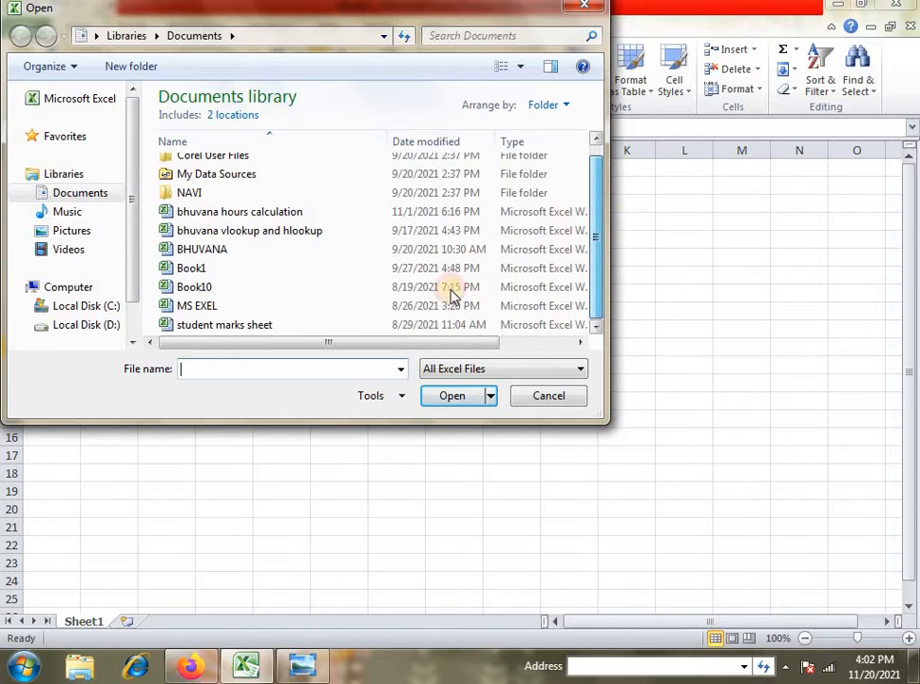
left_click(203, 327)
left_click(449, 396)
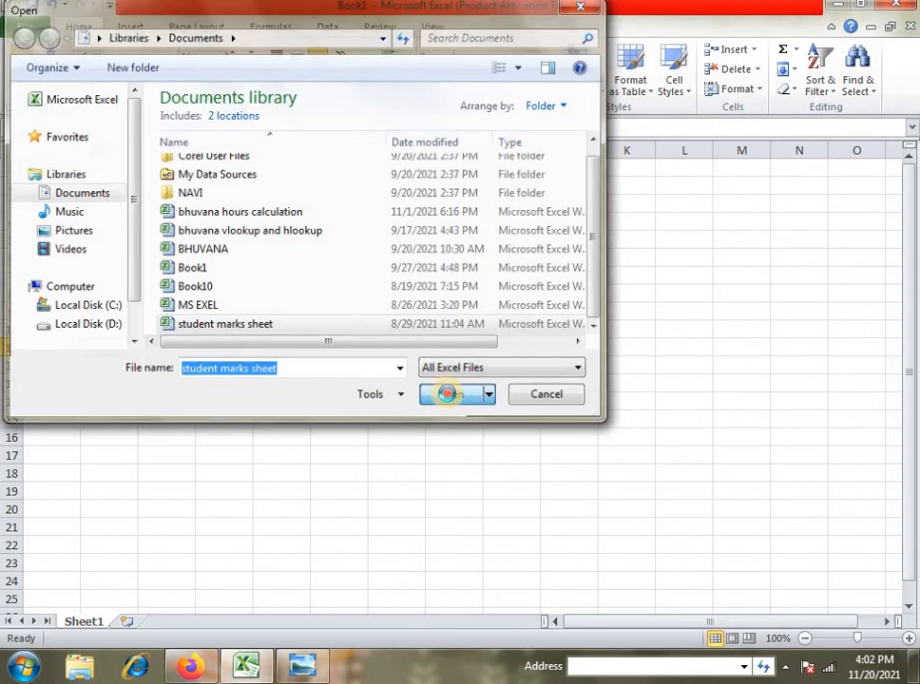
left_click(268, 420)
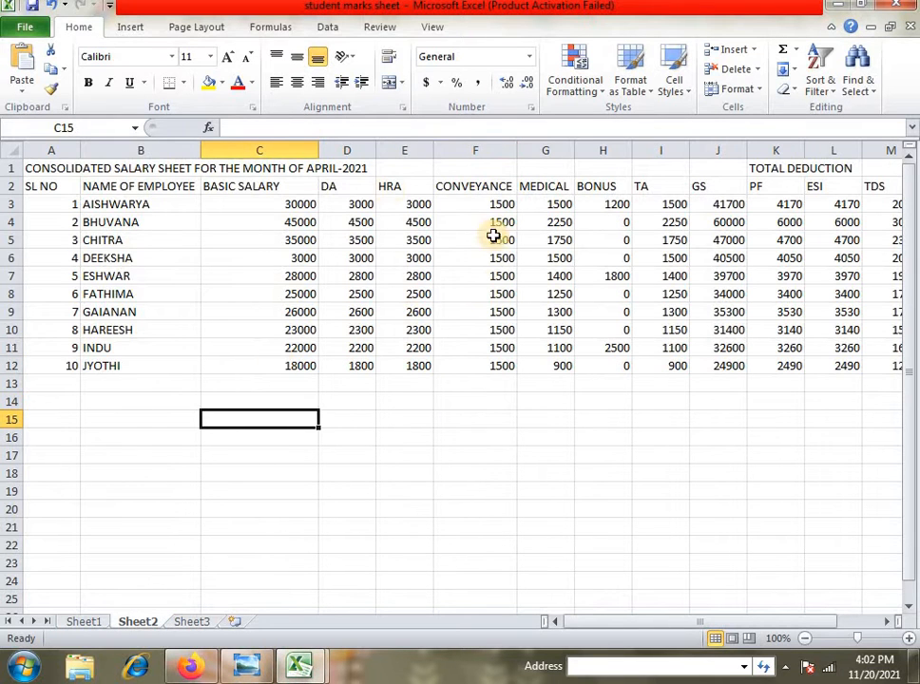
left_click(95, 622)
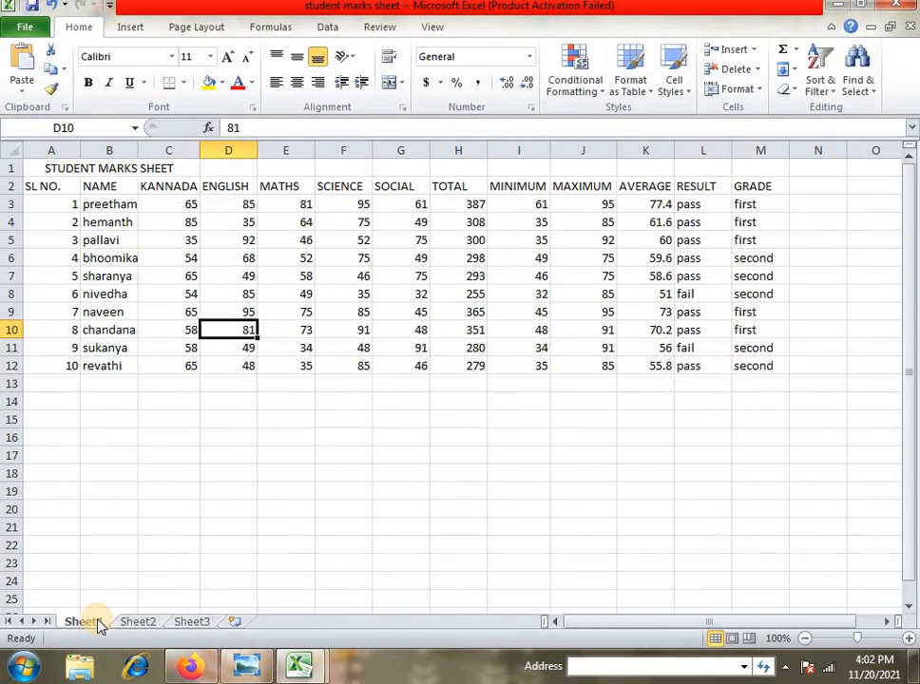
left_click(269, 418)
Merge and center the STUDENT MARKS SHEET title across A1:M1
left_click_drag(35, 167, 765, 167)
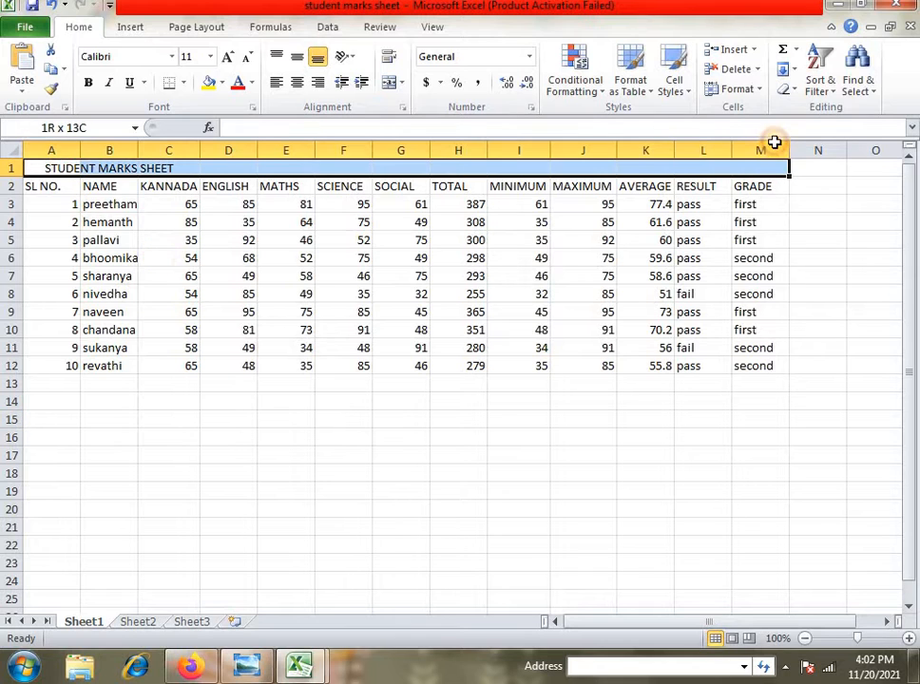
left_click(402, 83)
left_click(422, 108)
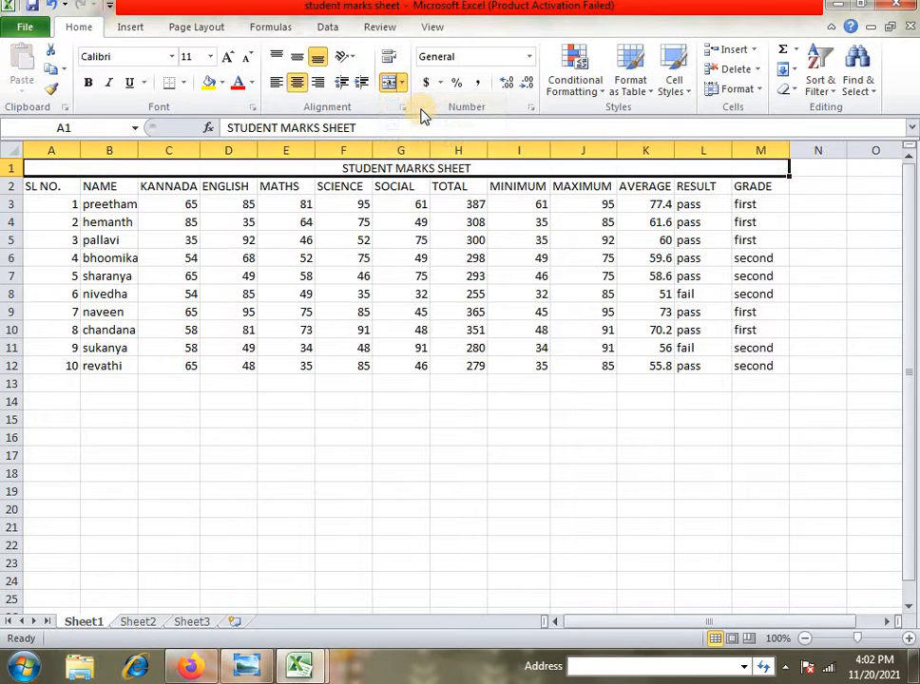
left_click(399, 404)
Clear the contents of the TOTAL through GRADE columns in the range H3:M13
left_click_drag(478, 202, 747, 376)
key("Delete")
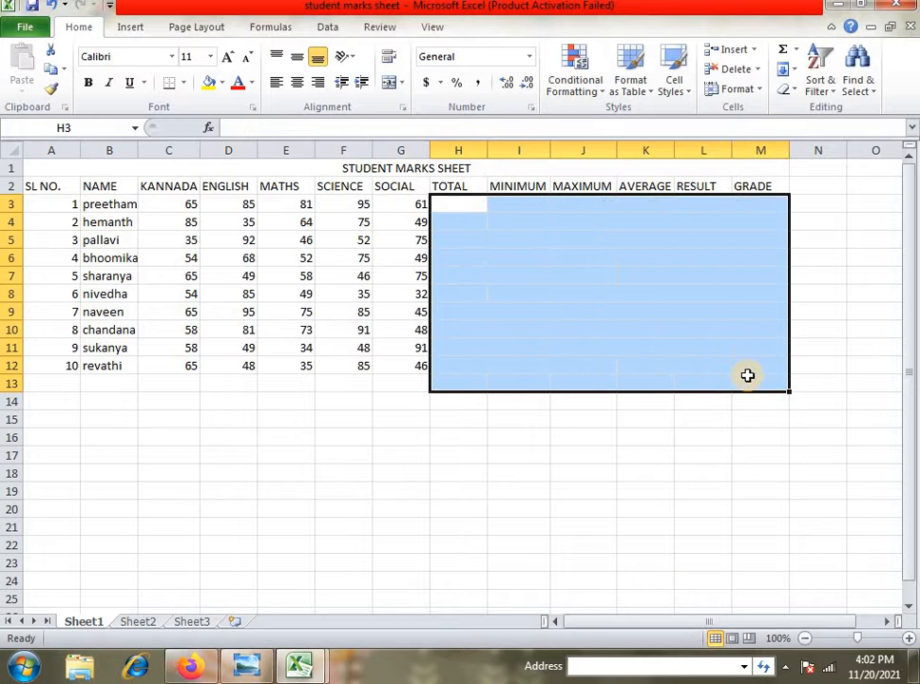
left_click(409, 489)
Total the first student's marks in H3 with the typed-number formula =65+85+81+95+61
left_click(439, 207)
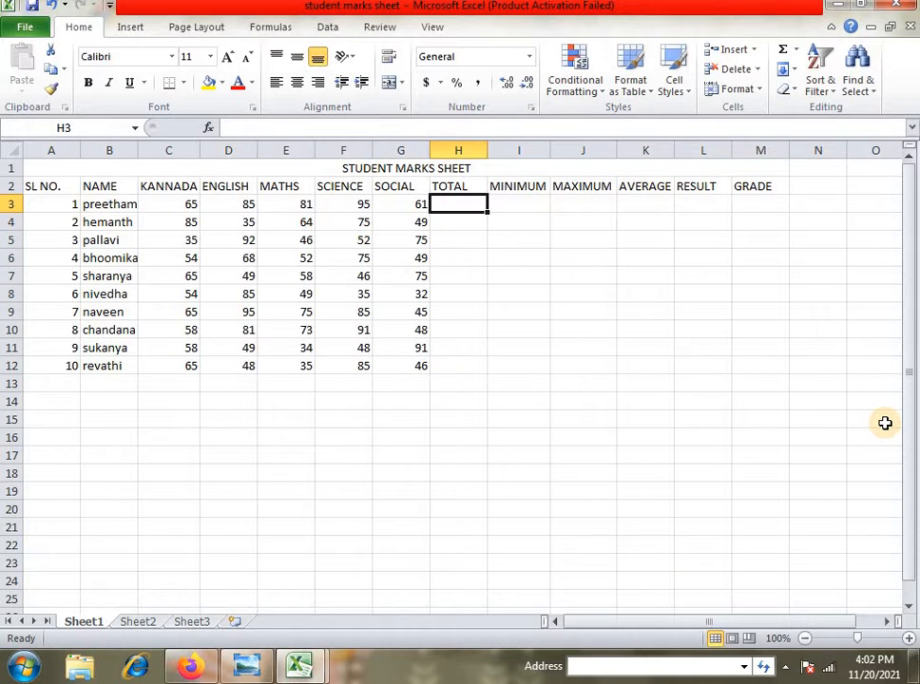
type("=")
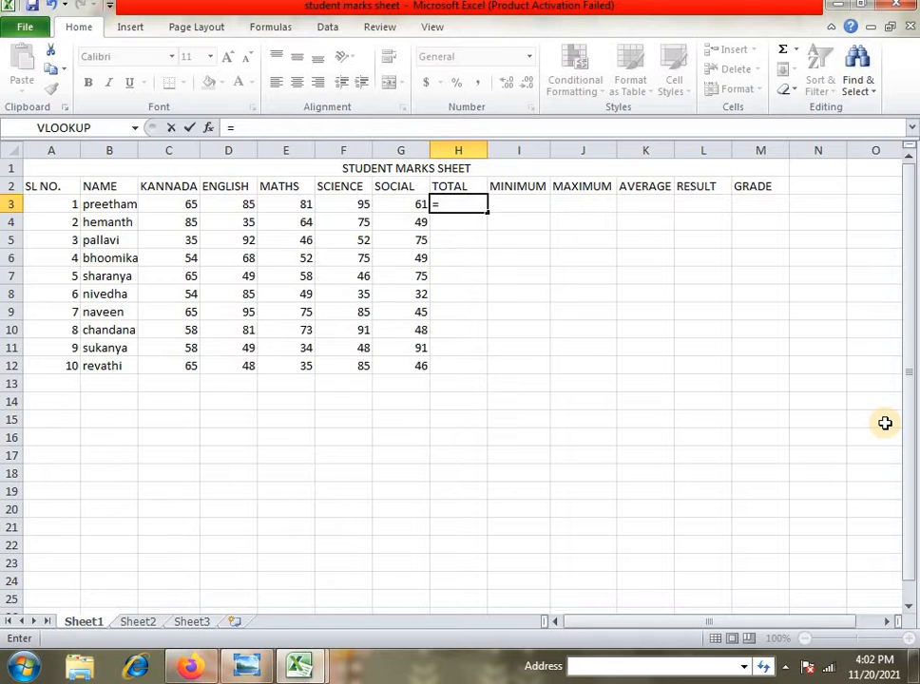
type("65+8")
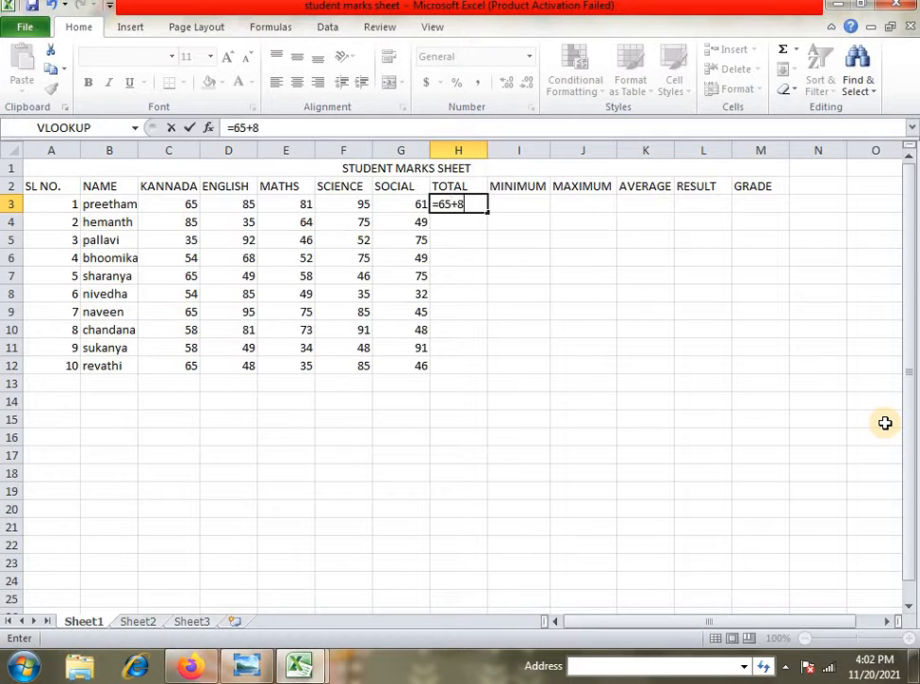
type("5+81+95")
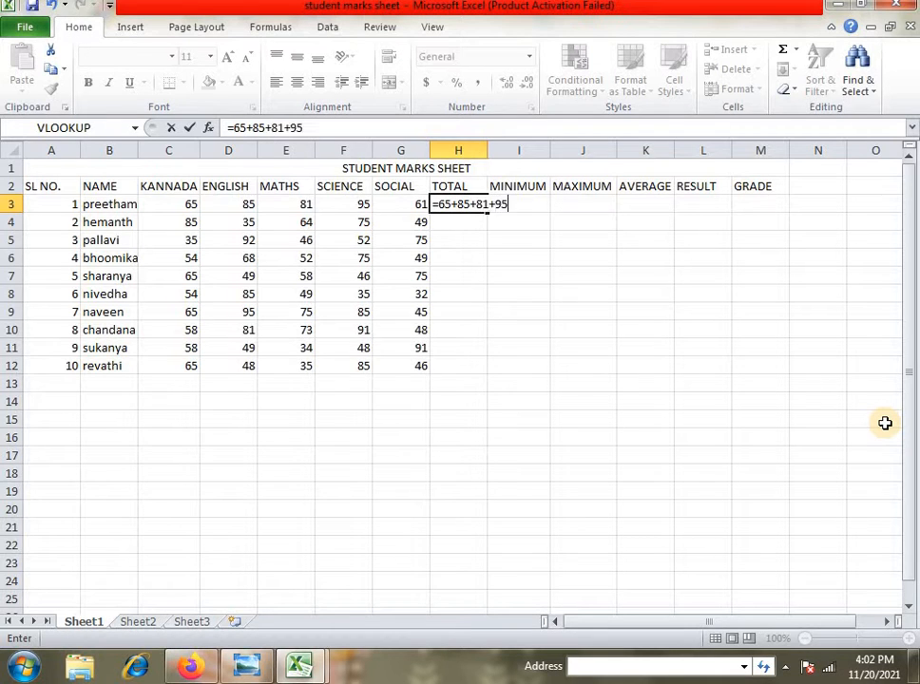
type("+61")
key("Return")
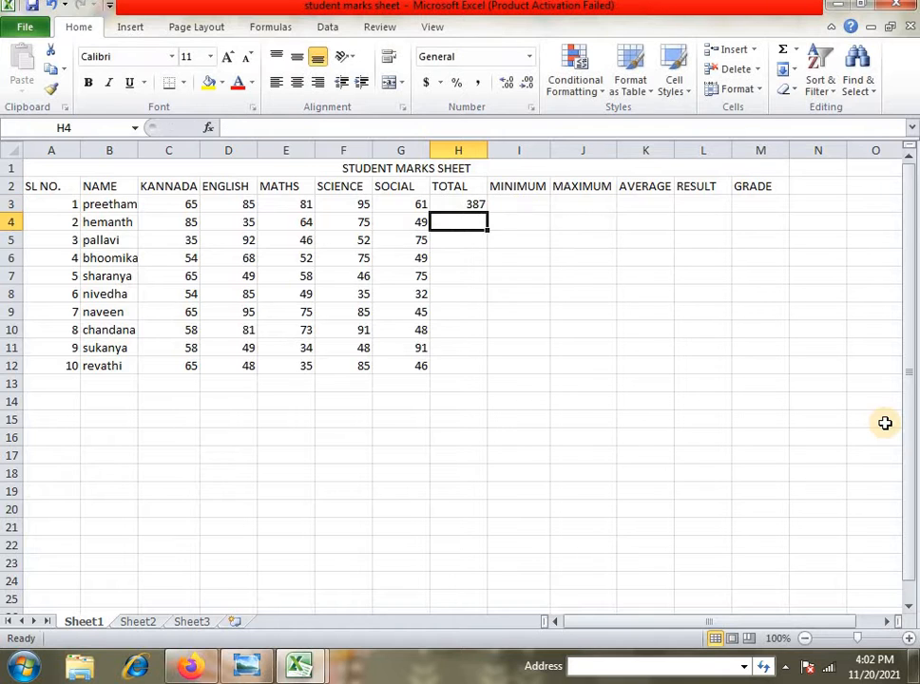
Test the H3 total by setting the first student's SOCIAL mark in G3 to 32 and finally to 98
key("Up")
key("Left")
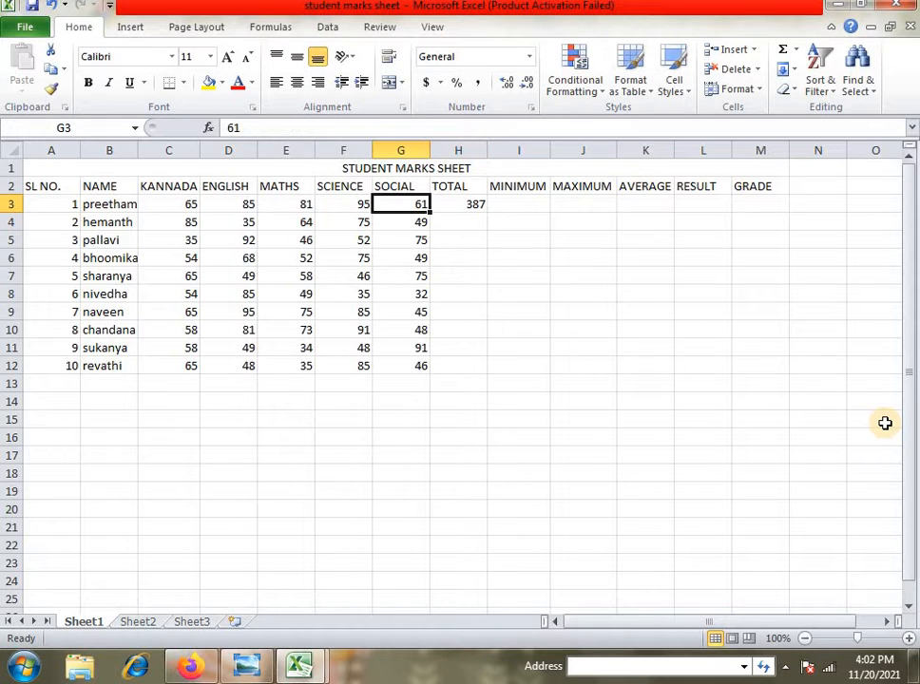
type("32")
key("Right")
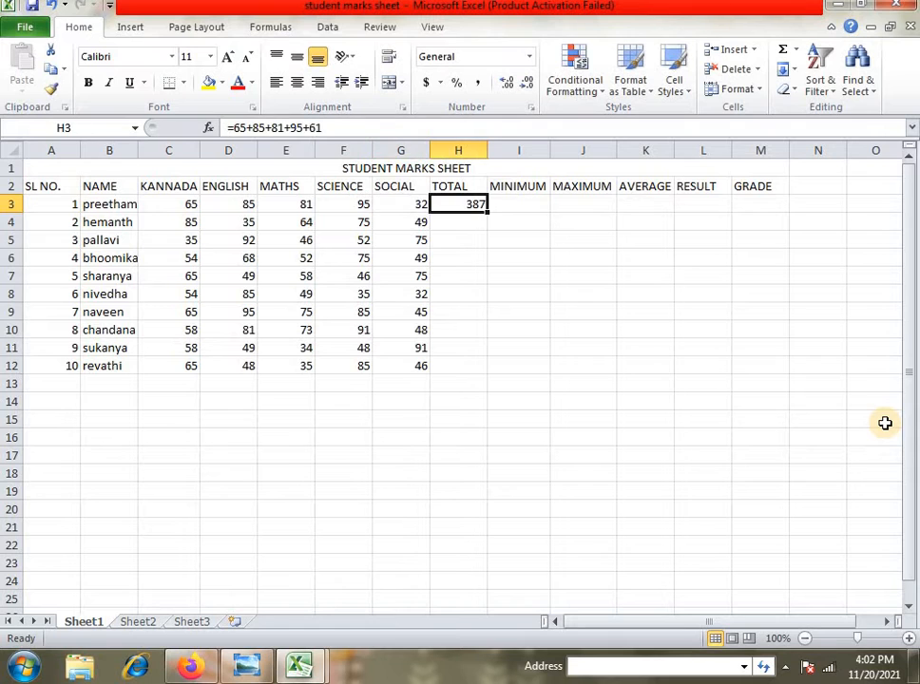
key("Left")
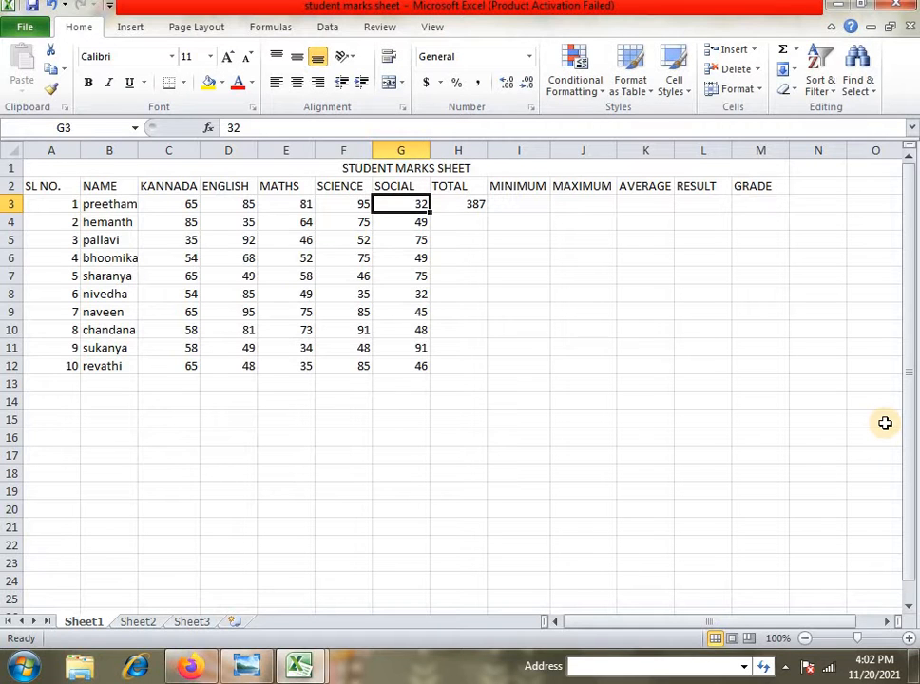
type("98")
key("Right")
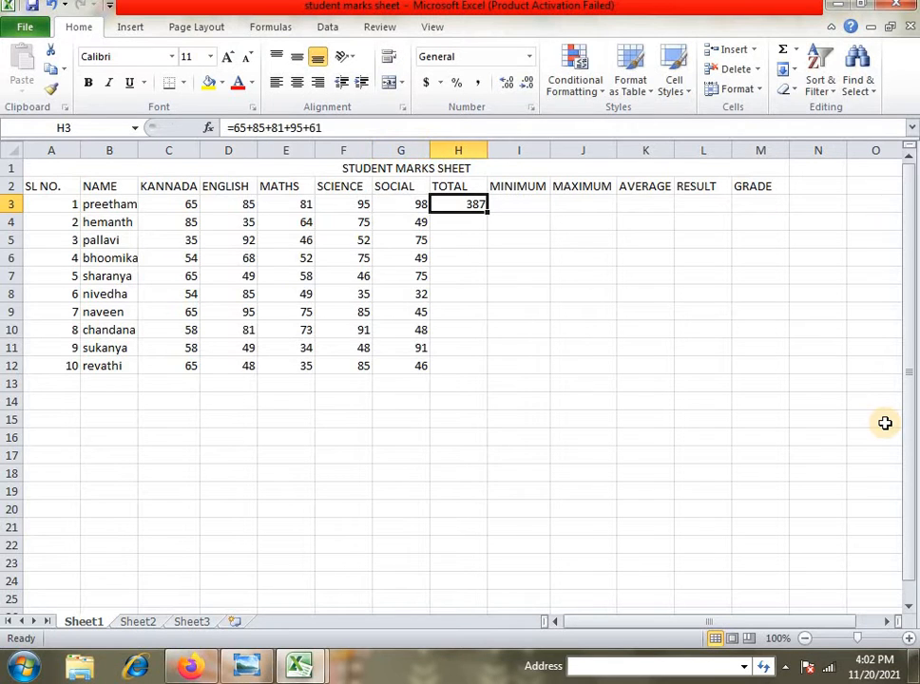
Replace the typed-number total in H3 with the formula =SUM(C3:G3)
key("Delete")
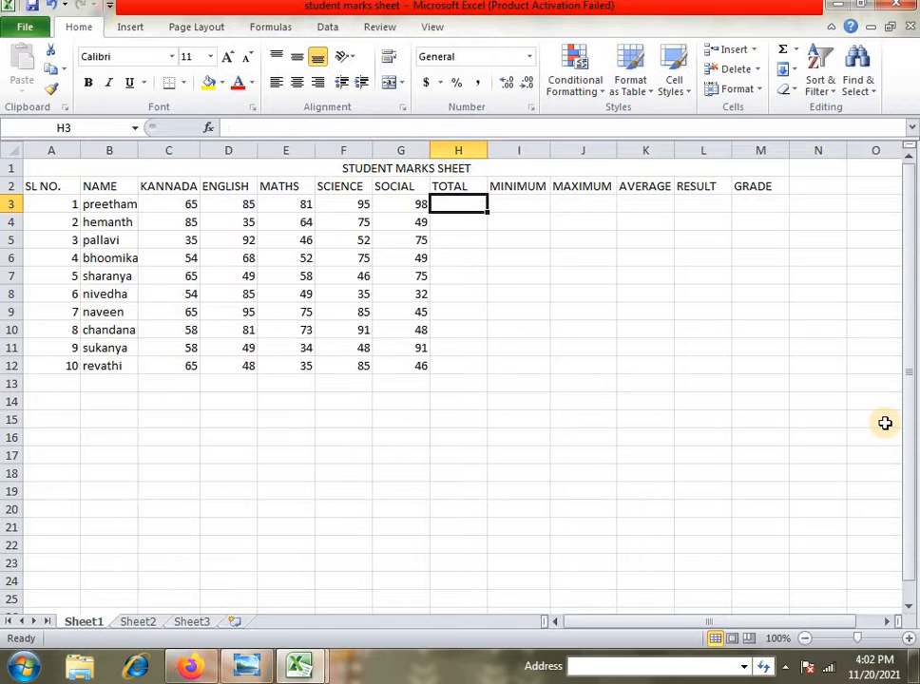
type("=sum(")
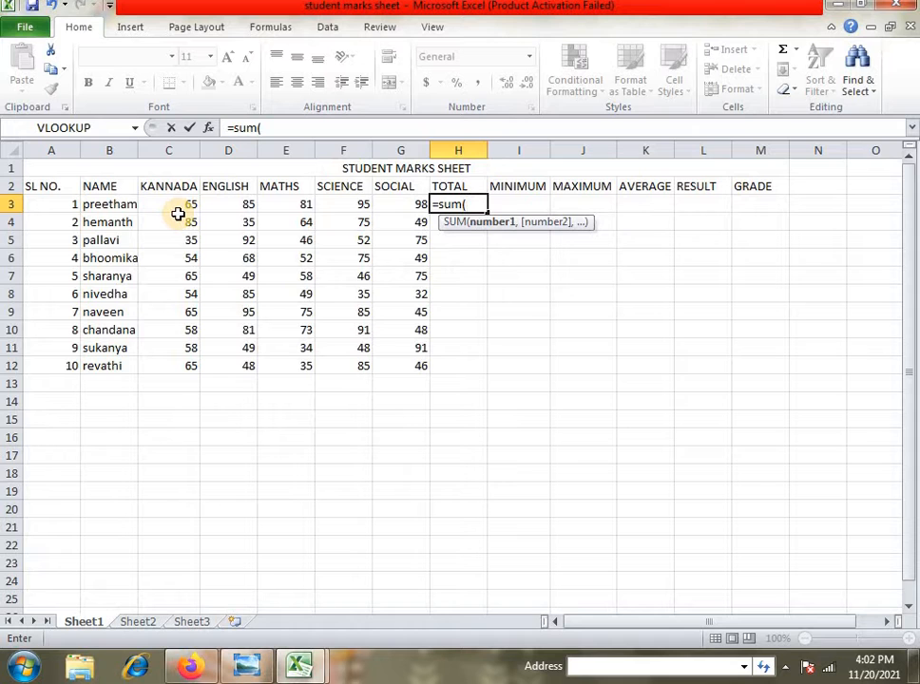
left_click_drag(179, 203, 399, 197)
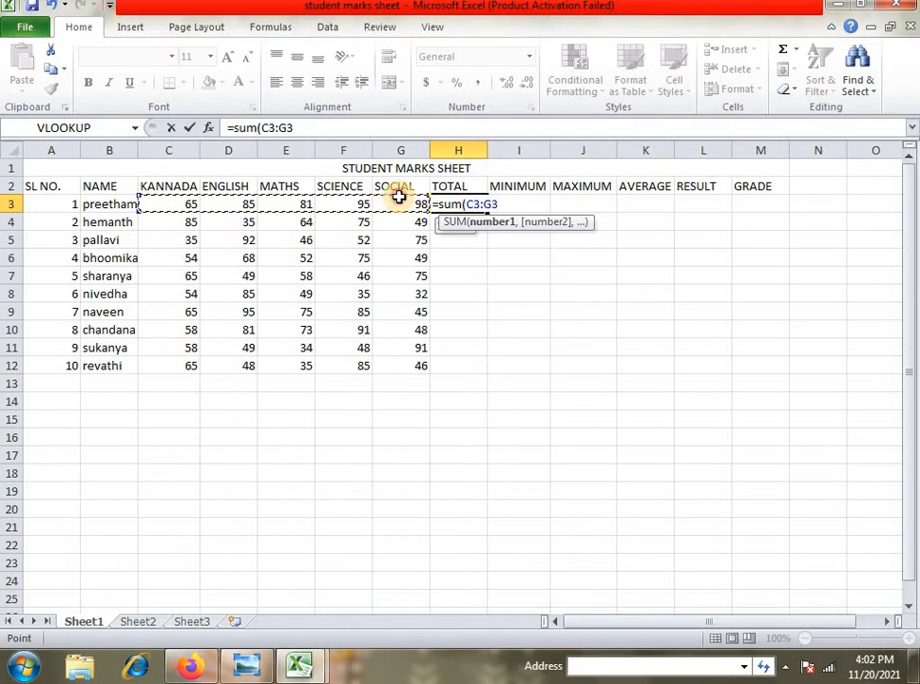
type(")")
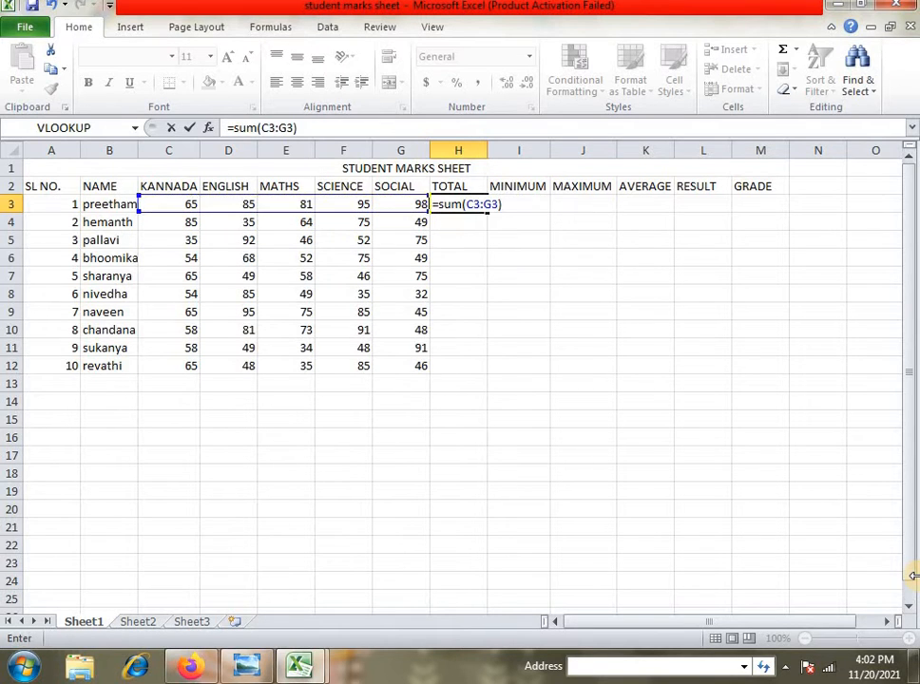
key("Return")
key("Up")
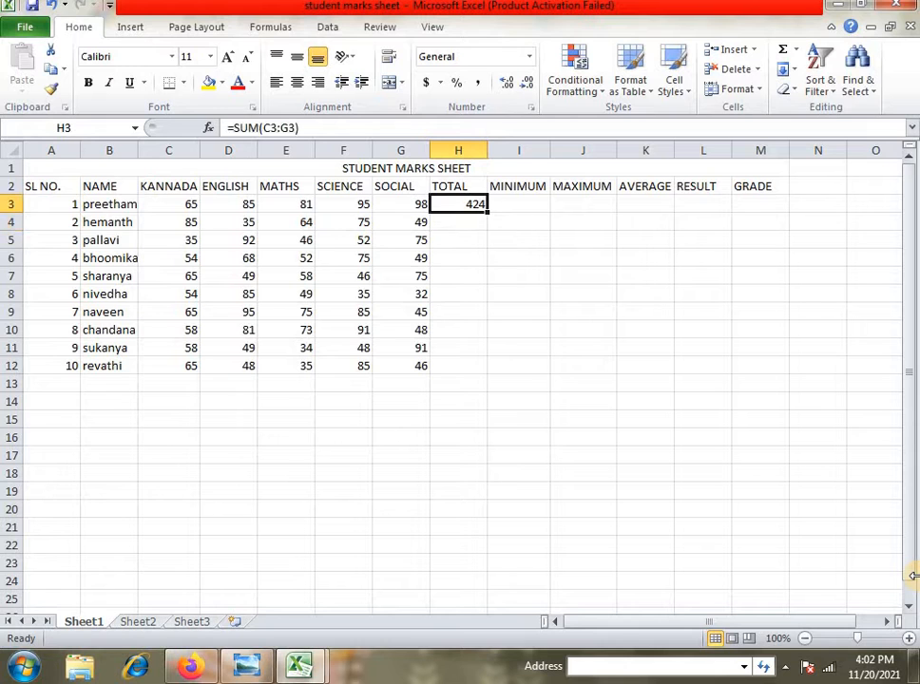
Test the SUM formula by setting the first student's SCIENCE mark in F3 to 32 and finally to 98
key("Left")
key("Left")
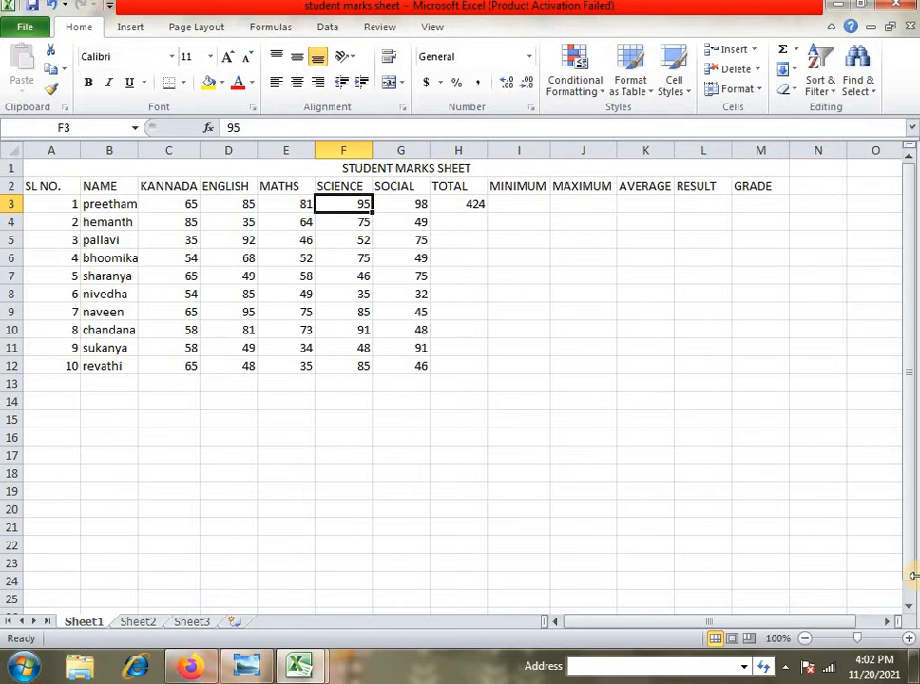
type("32")
key("Tab")
key("Left")
type("98")
key("Tab")
Calculate the first student's minimum mark in I3 with the formula =MIN(C3:G3)
key("Tab")
key("Tab")
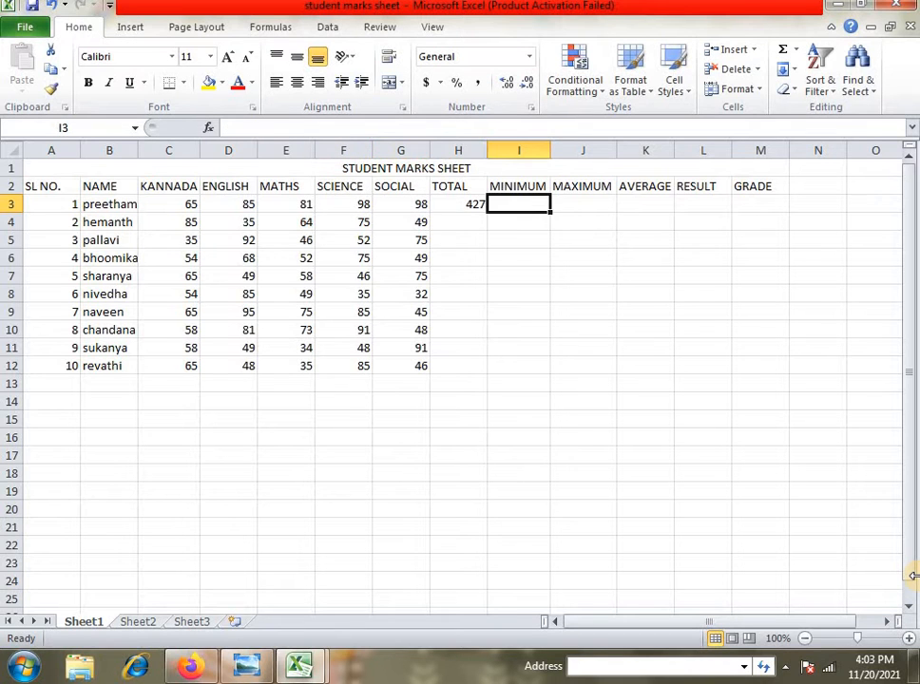
type("=")
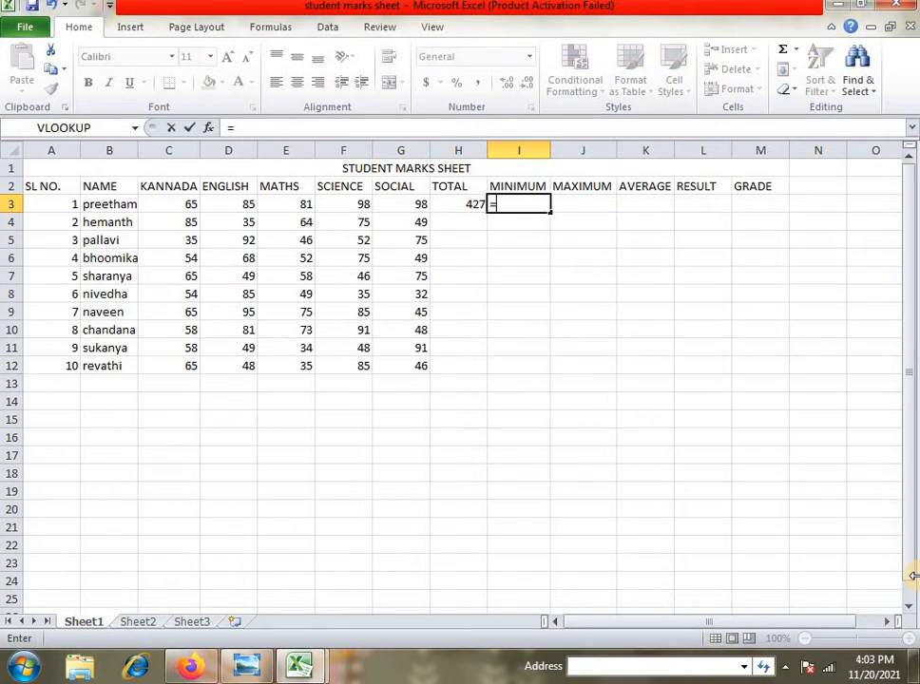
type("min(")
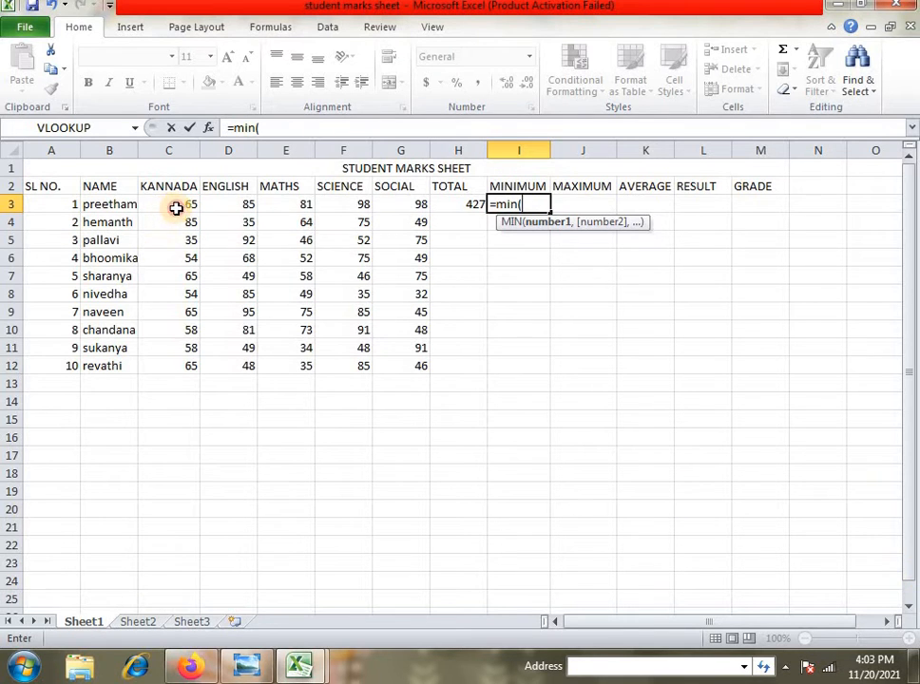
left_click_drag(178, 205, 414, 205)
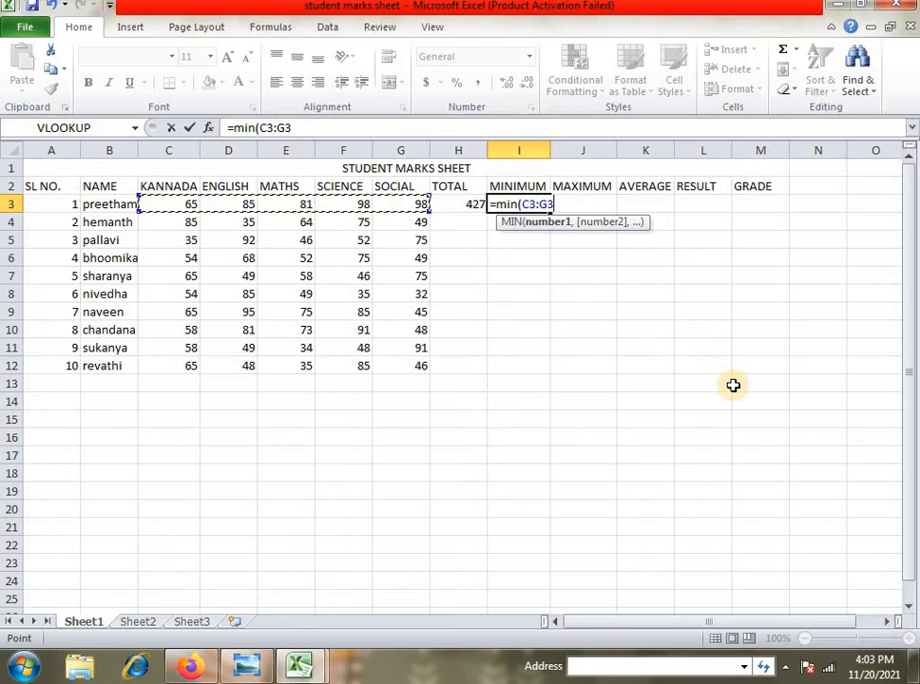
type(")")
key("Return")
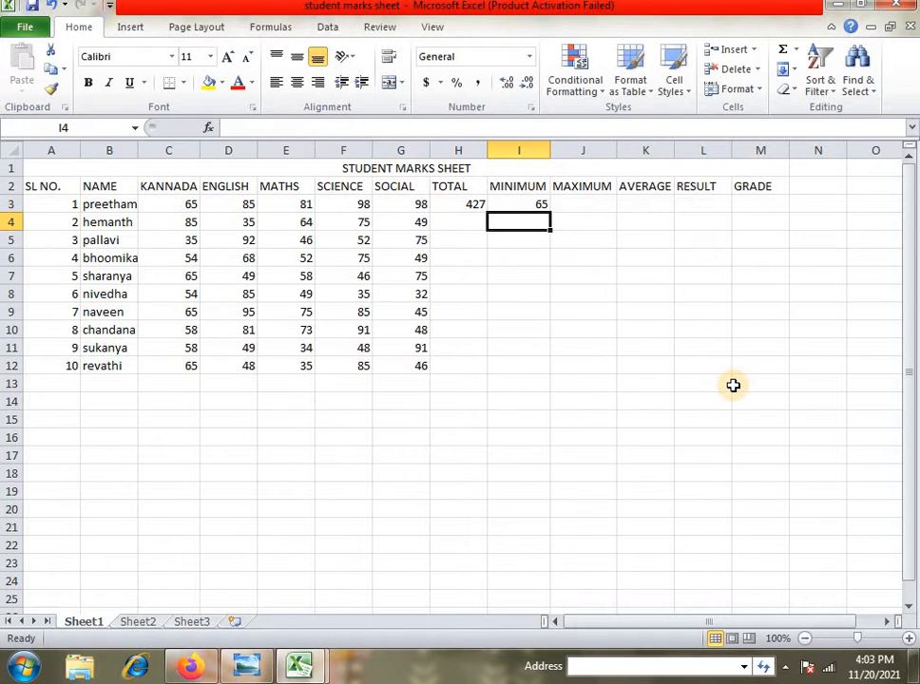
Calculate the first student's maximum mark in J3 with the formula =MAX(C3:G3)
key("Up")
key("Right")
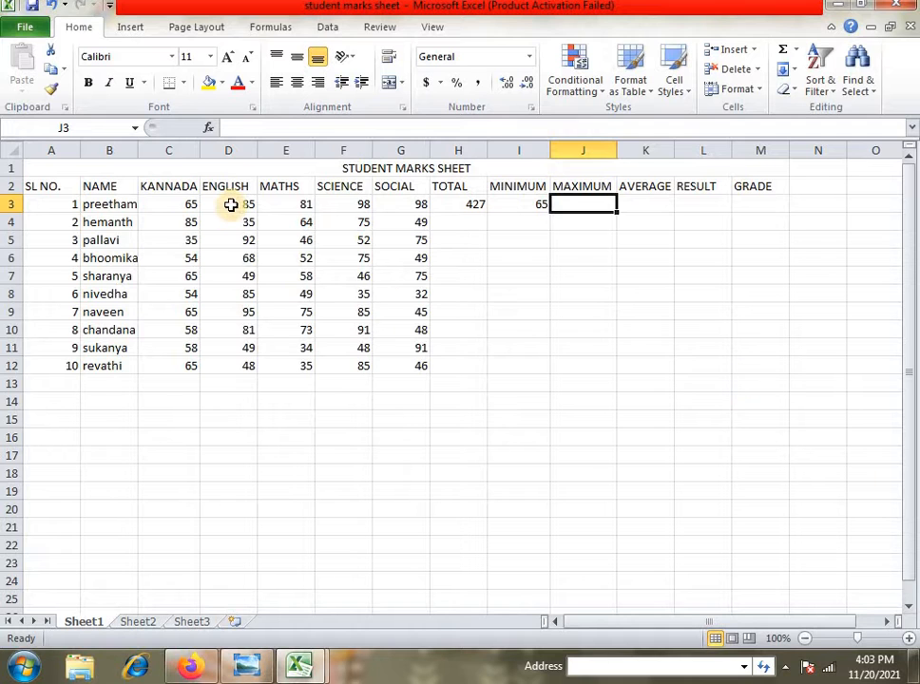
type("=m")
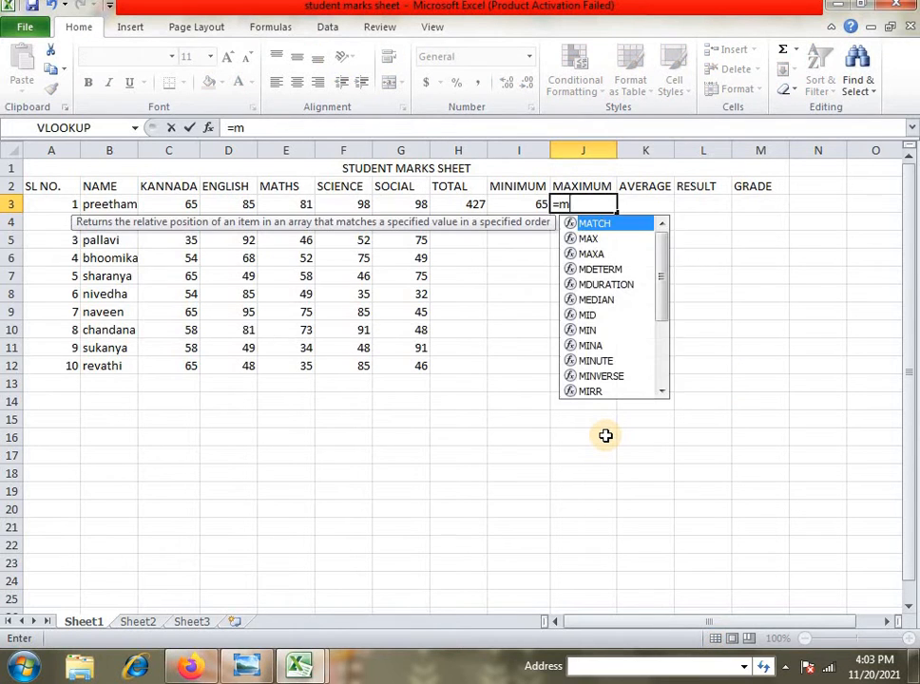
type("ax(")
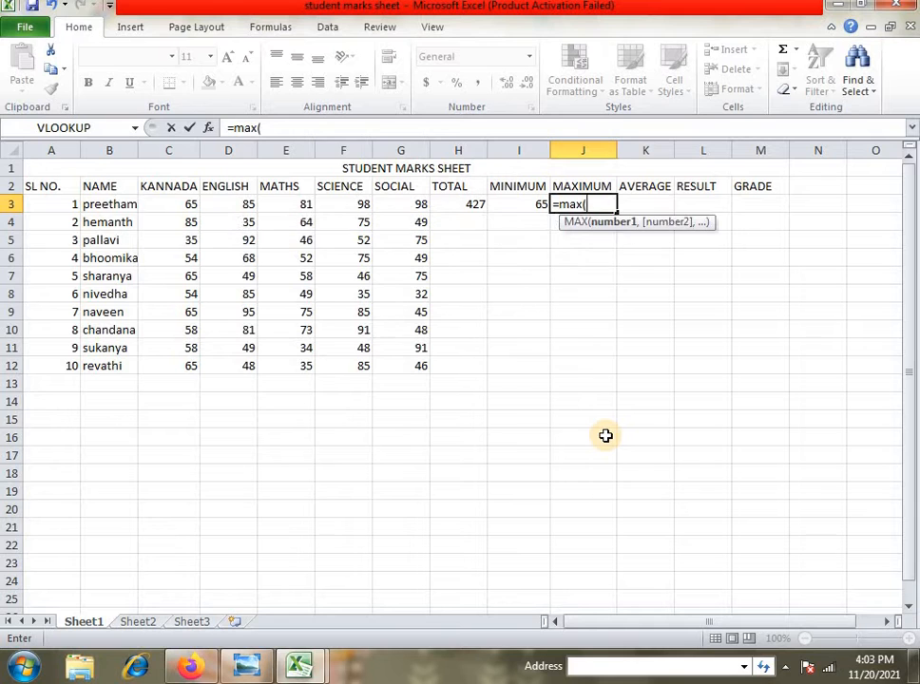
left_click_drag(172, 197, 387, 199)
type(")")
key("Return")
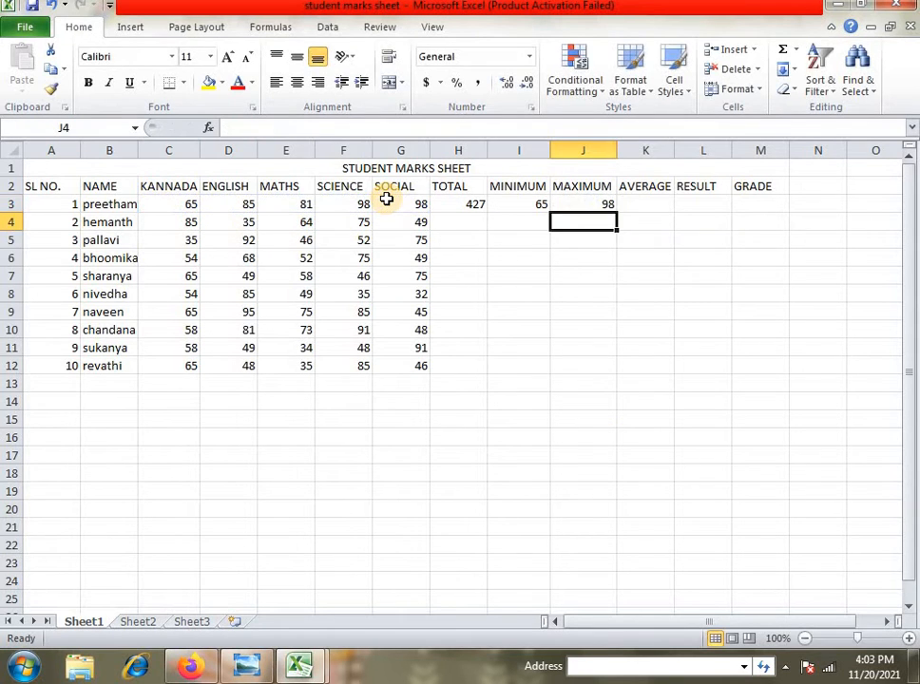
Dismiss the Windows color scheme dialog and calculate the first student's average mark in K3 with the formula =AVERAGE(C3:G3)
key("Right")
key("Up")
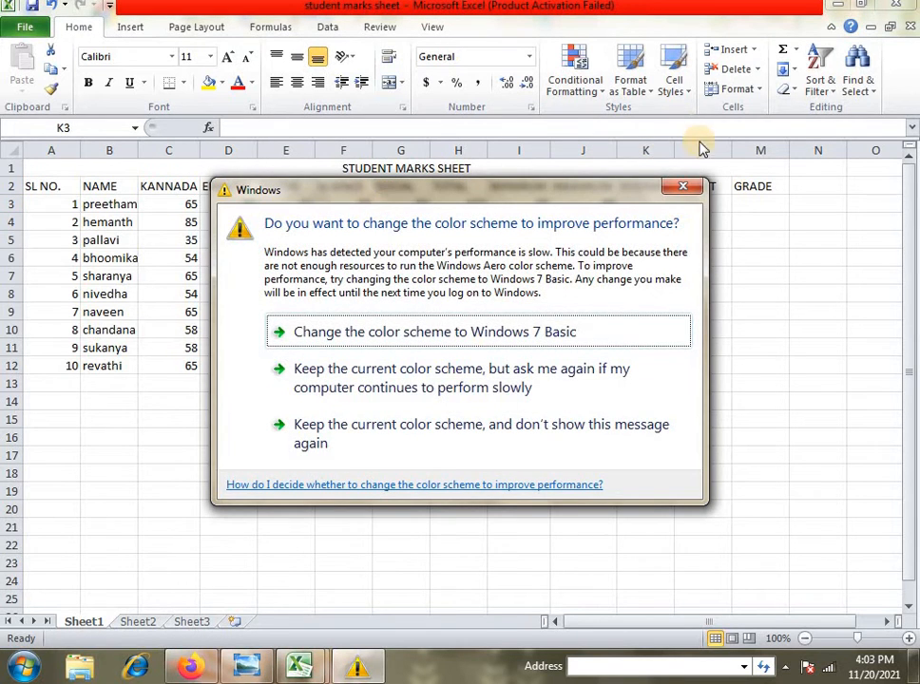
left_click(683, 187)
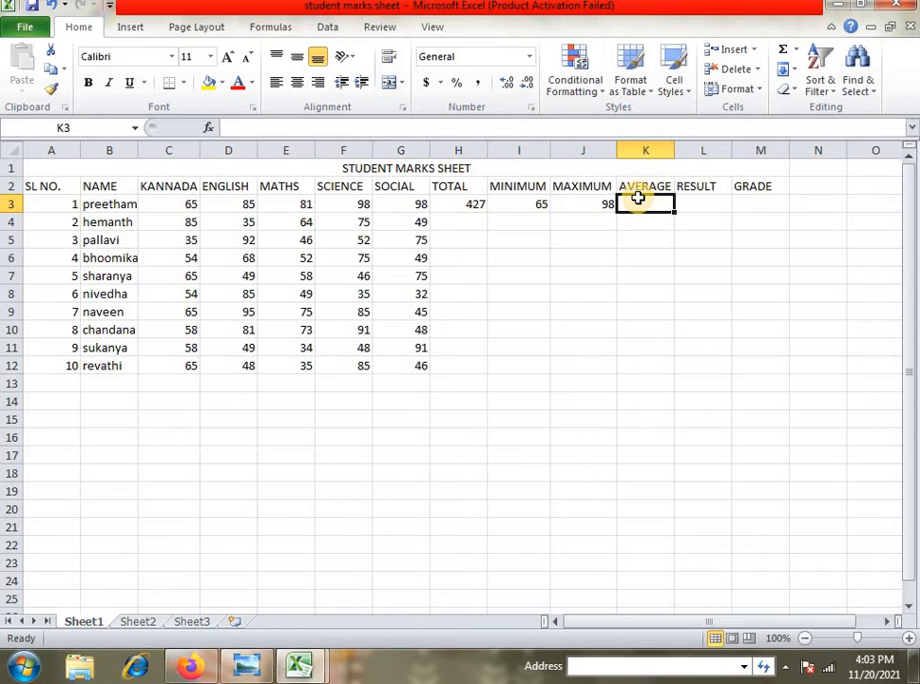
double_click(638, 199)
type("=")
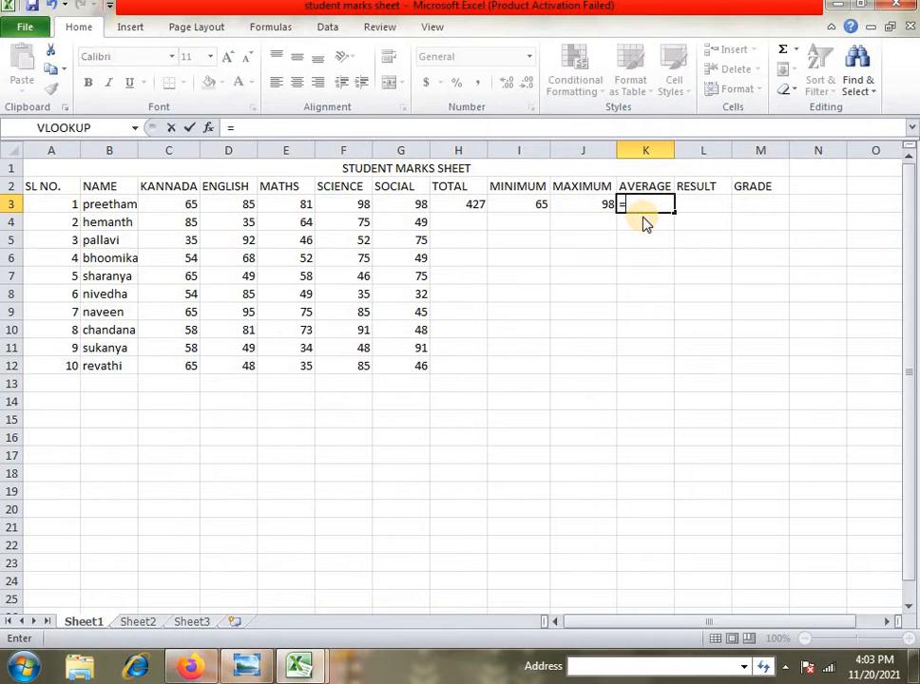
type("average(")
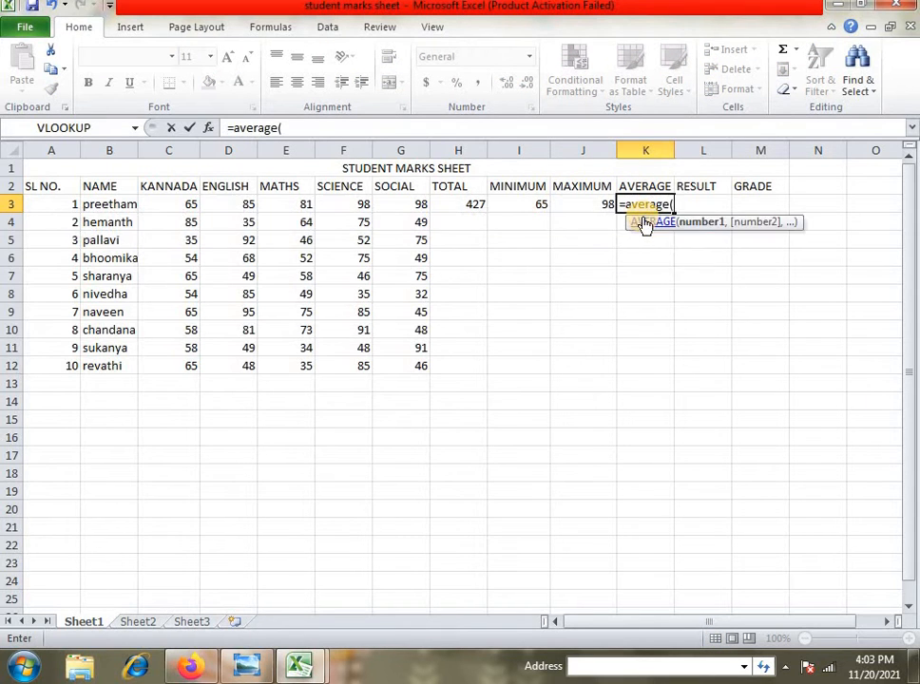
left_click_drag(178, 208, 394, 207)
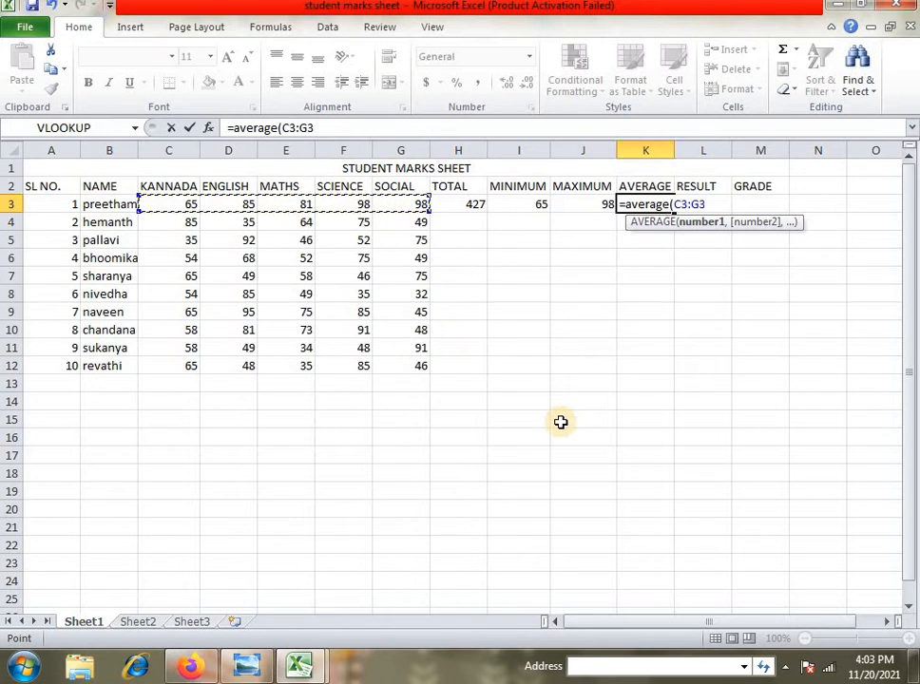
type(")")
key("Return")
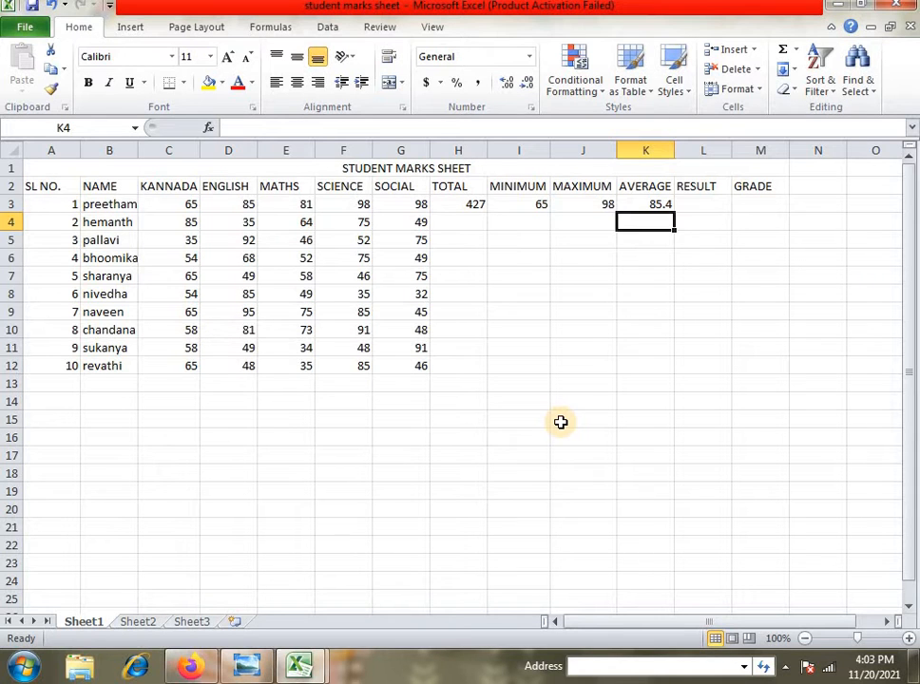
Fill the total formula in H3 and the minimum formula in I3 down to row 12 for all students
left_click(472, 206)
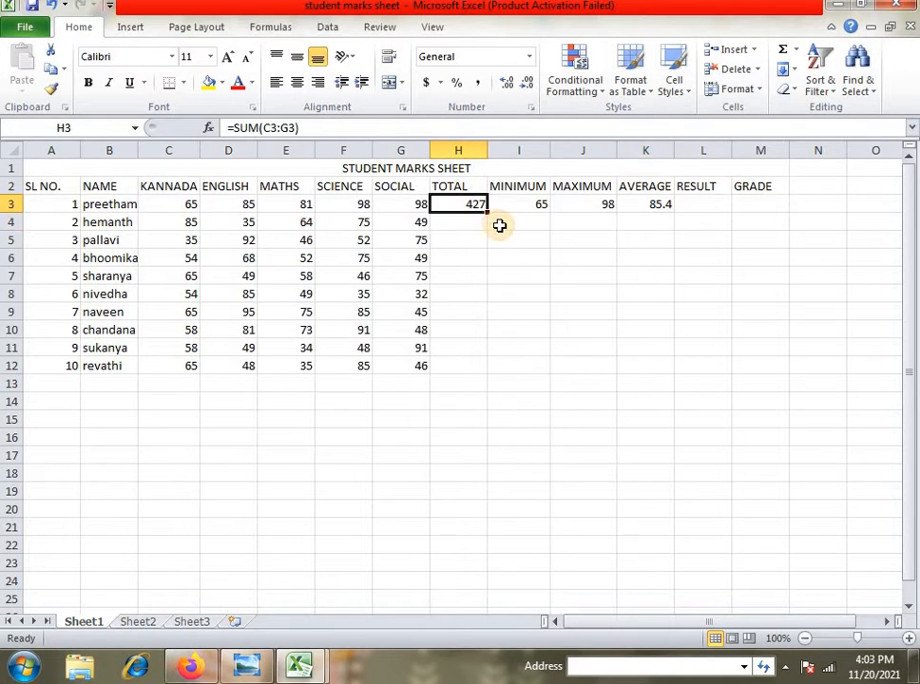
left_click_drag(486, 213, 493, 371)
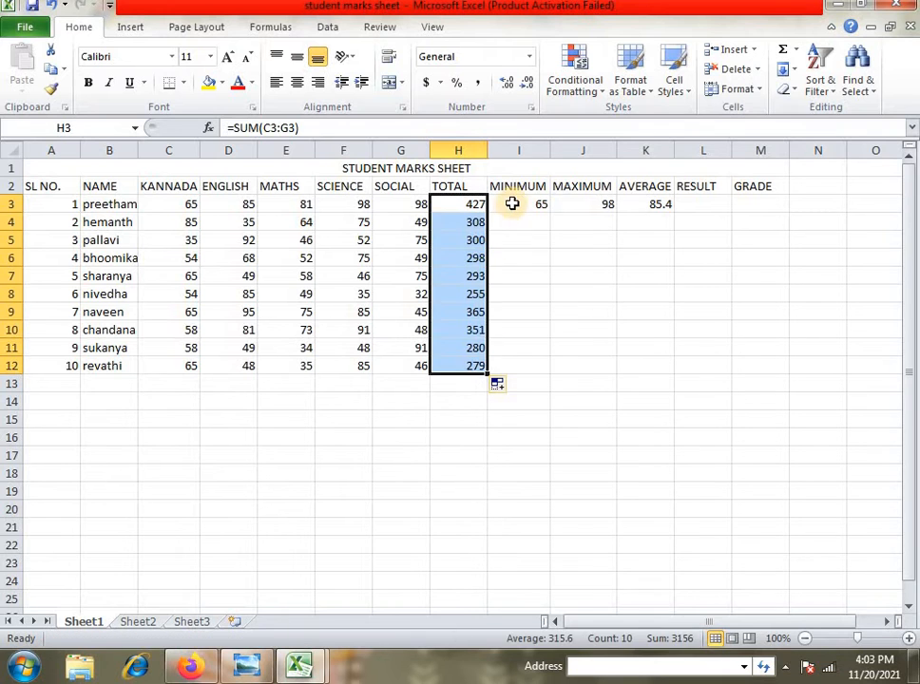
left_click(513, 205)
left_click(552, 208)
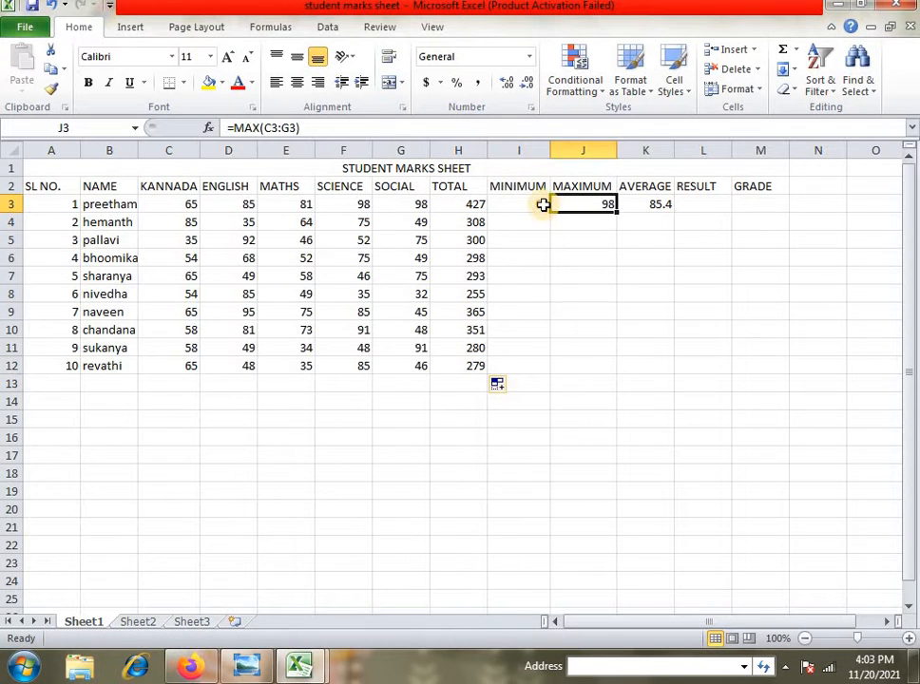
left_click(543, 205)
left_click_drag(549, 213, 556, 372)
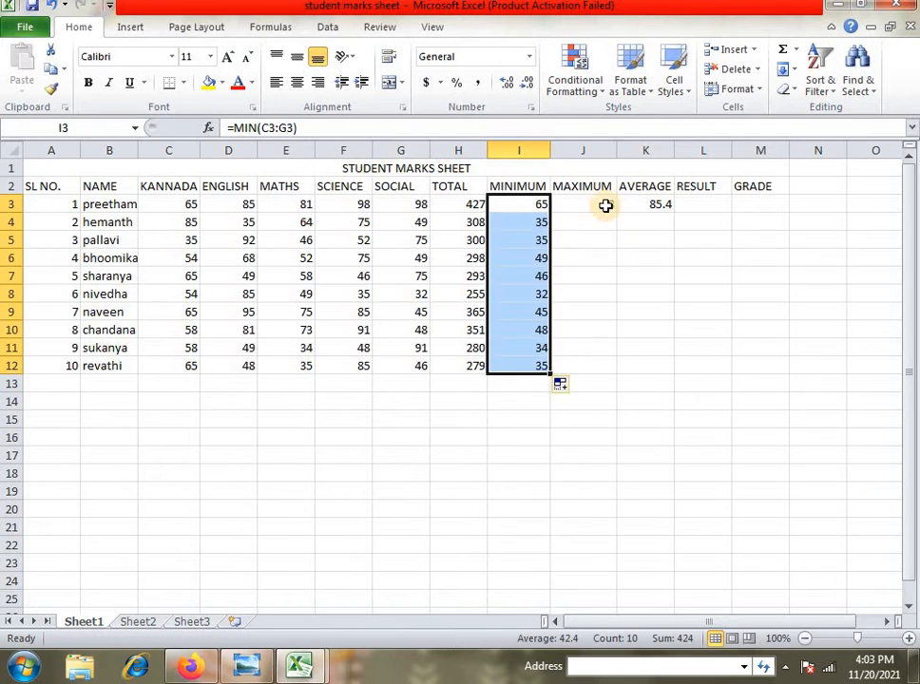
left_click(605, 206)
left_click(618, 216)
left_click(602, 208)
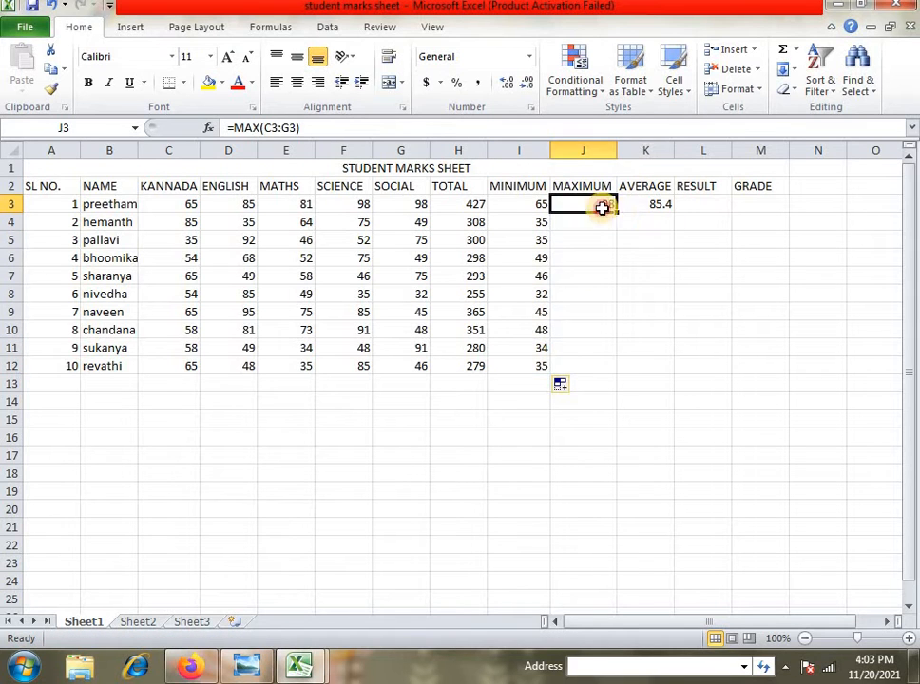
left_click(455, 203)
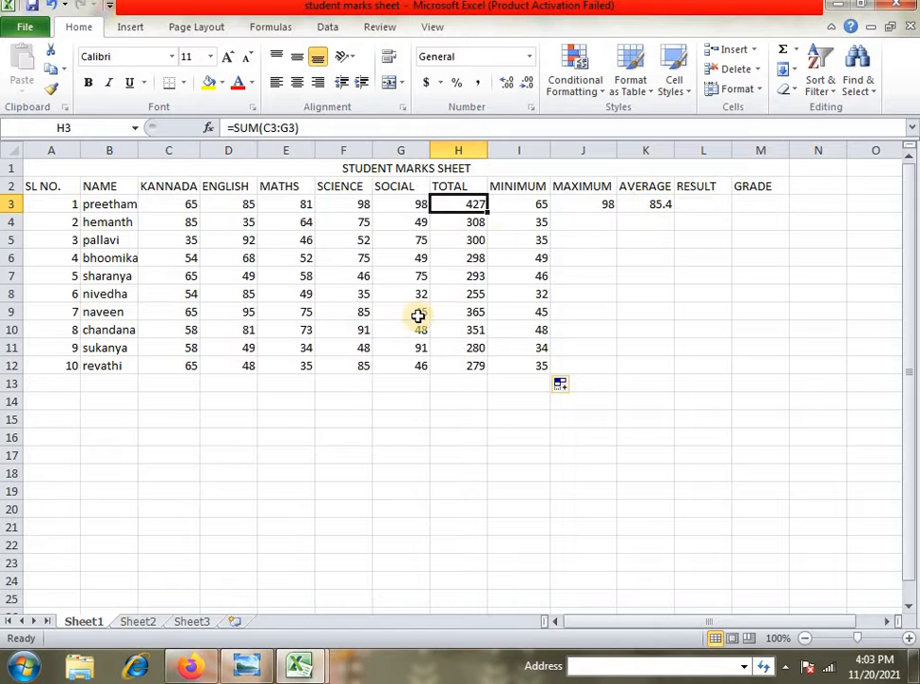
Try writing the SUM syntax as =sum(kansubject cell add:social subject cell add) in E16, and clear the cell
left_click(280, 434)
type("=s")
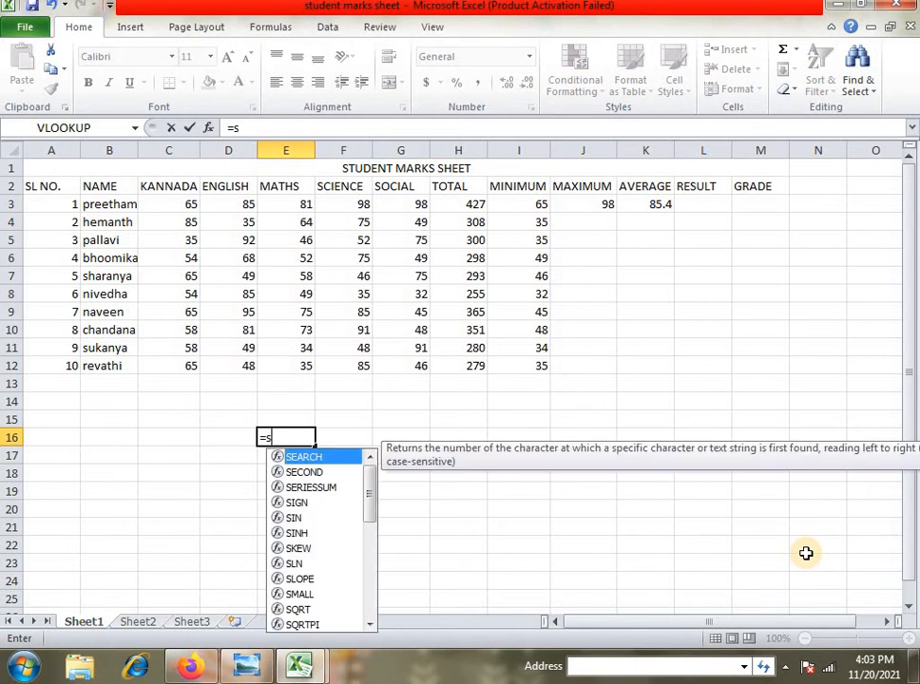
type("um(")
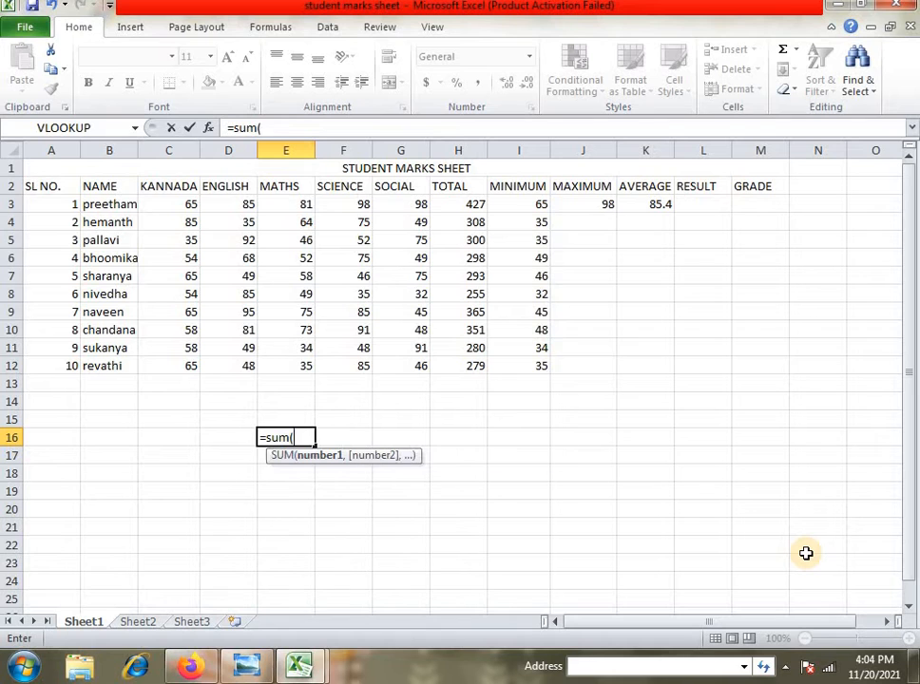
type("kansubje")
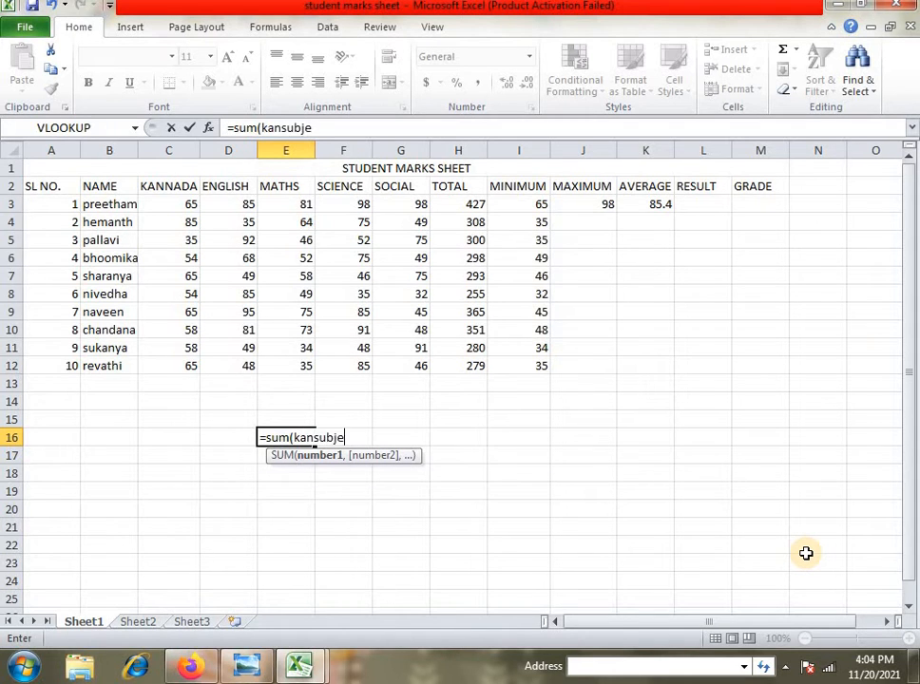
type("ct ce")
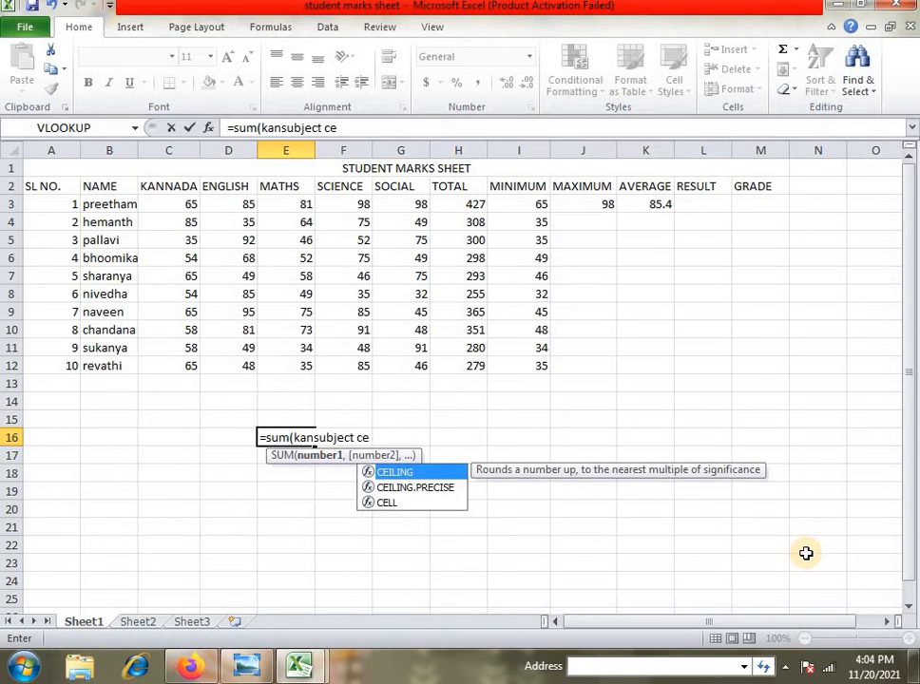
type("ll add")
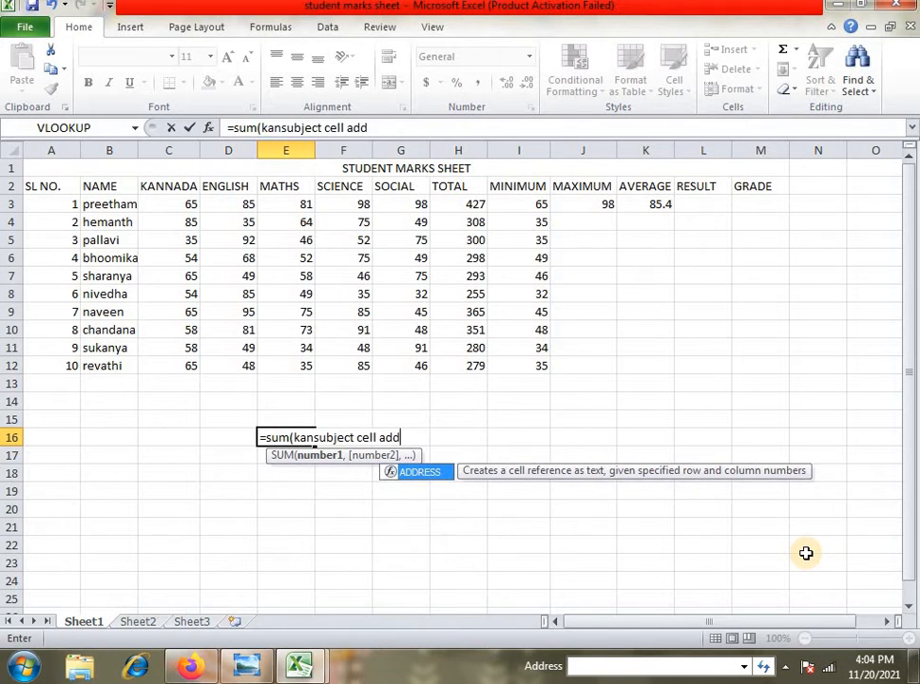
type(":s")
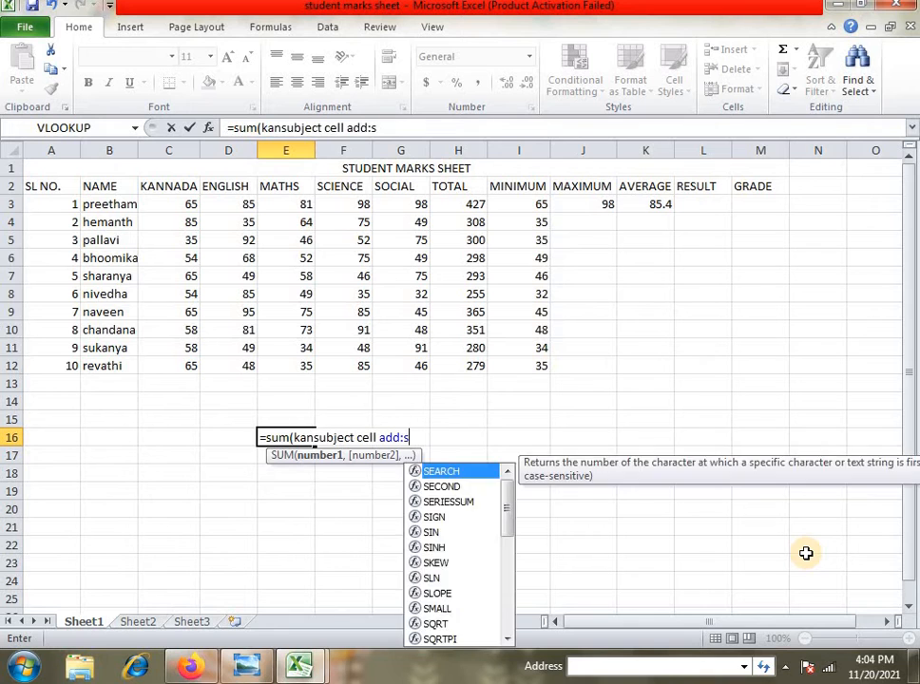
type("ocial s")
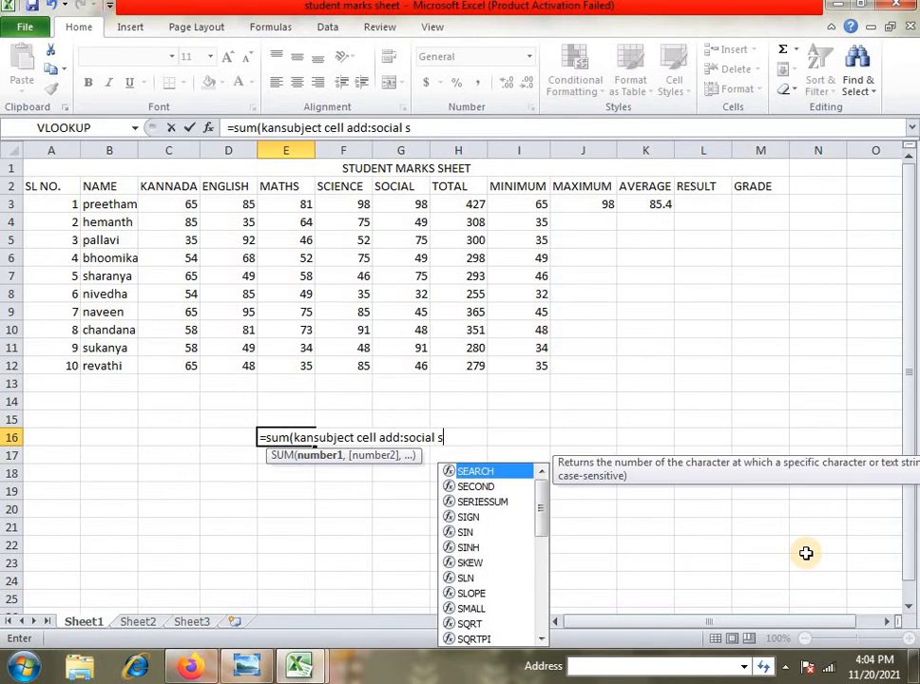
type("ubject cell add")
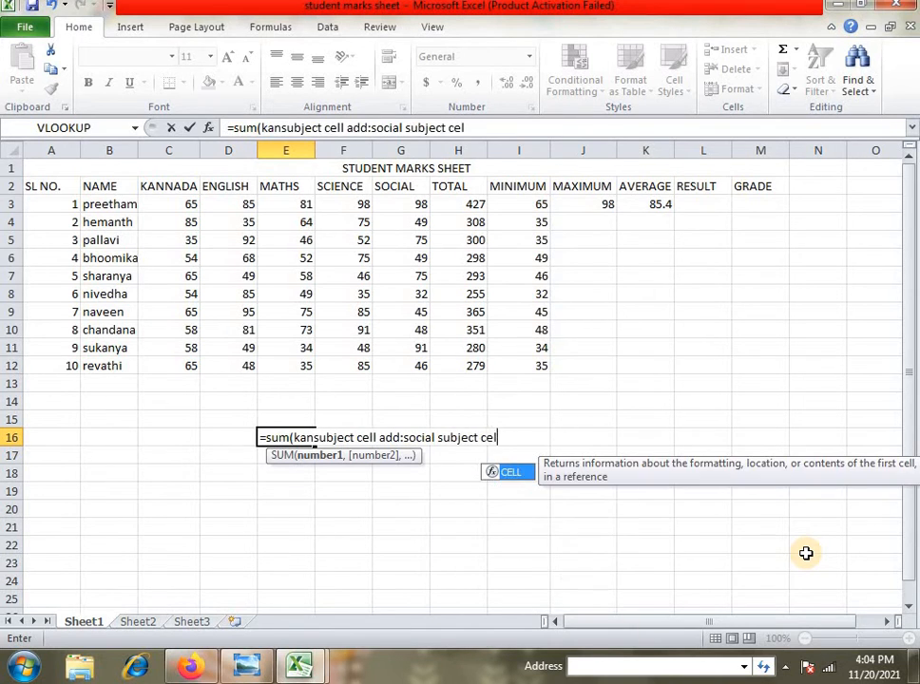
type(")")
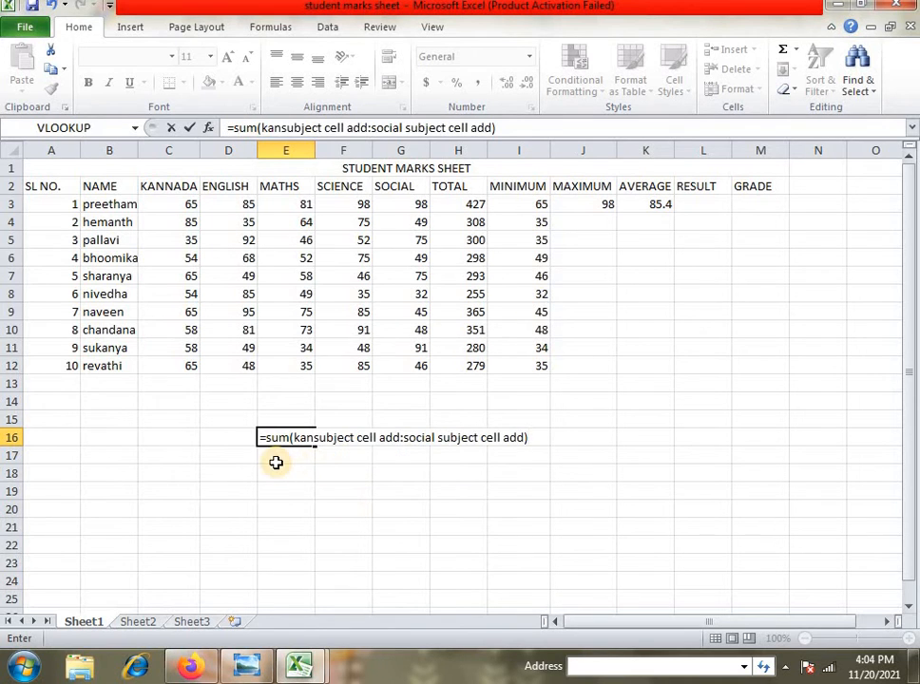
key("Return")
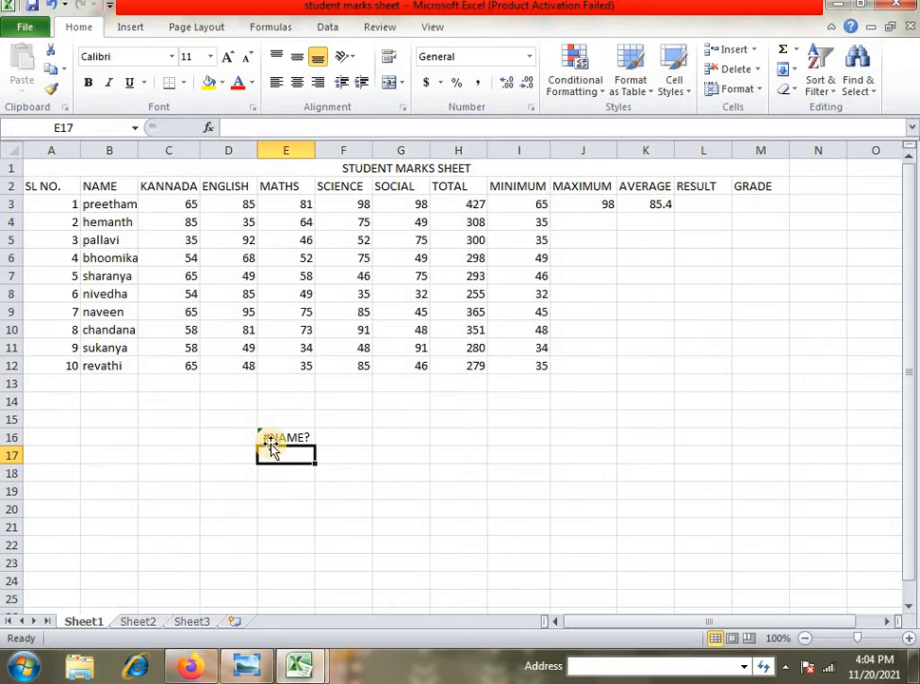
left_click(273, 436)
key("Delete")
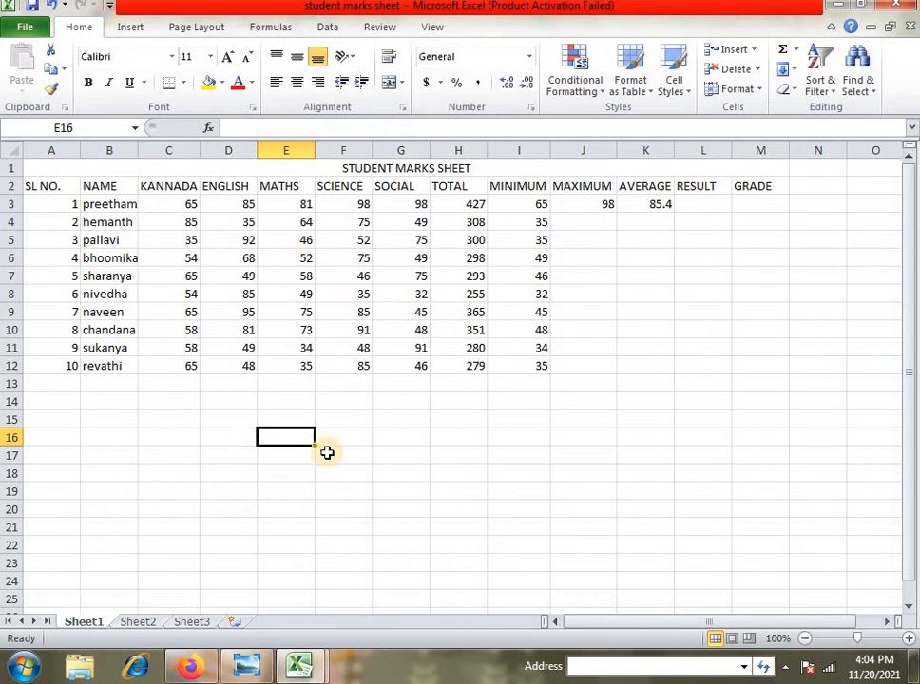
Write the minimum function's syntax in C16 as the text min(kan subject cell Add:social subject cell add)
left_click(274, 458)
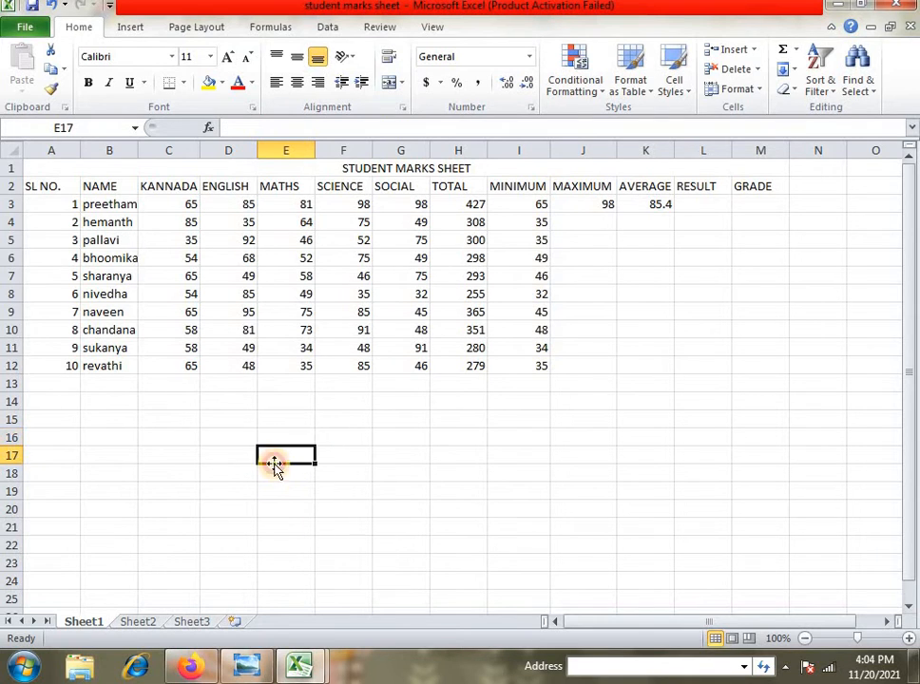
left_click(178, 441)
left_click(179, 450)
left_click(181, 432)
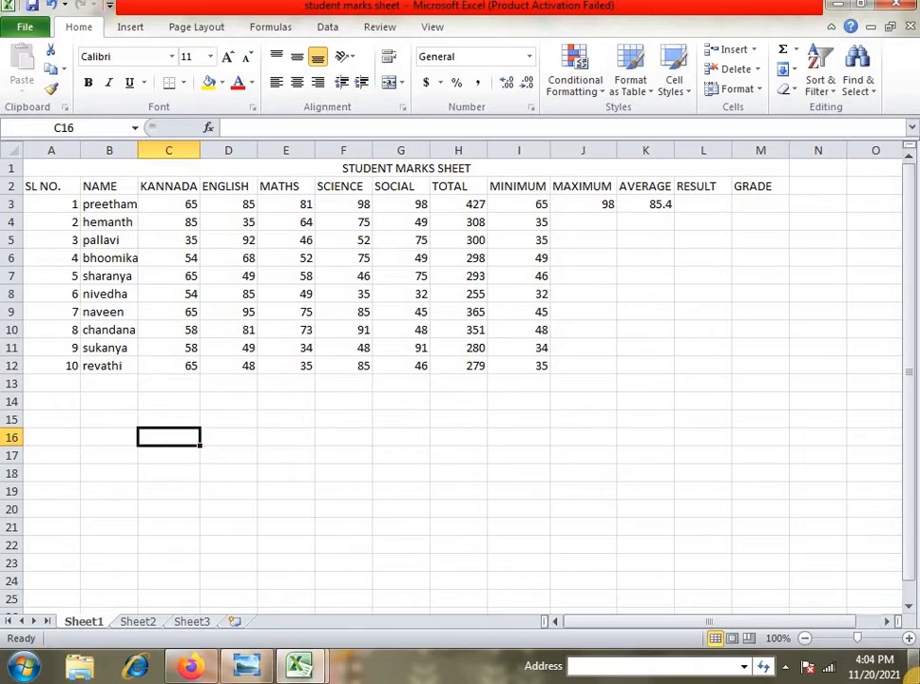
type("m")
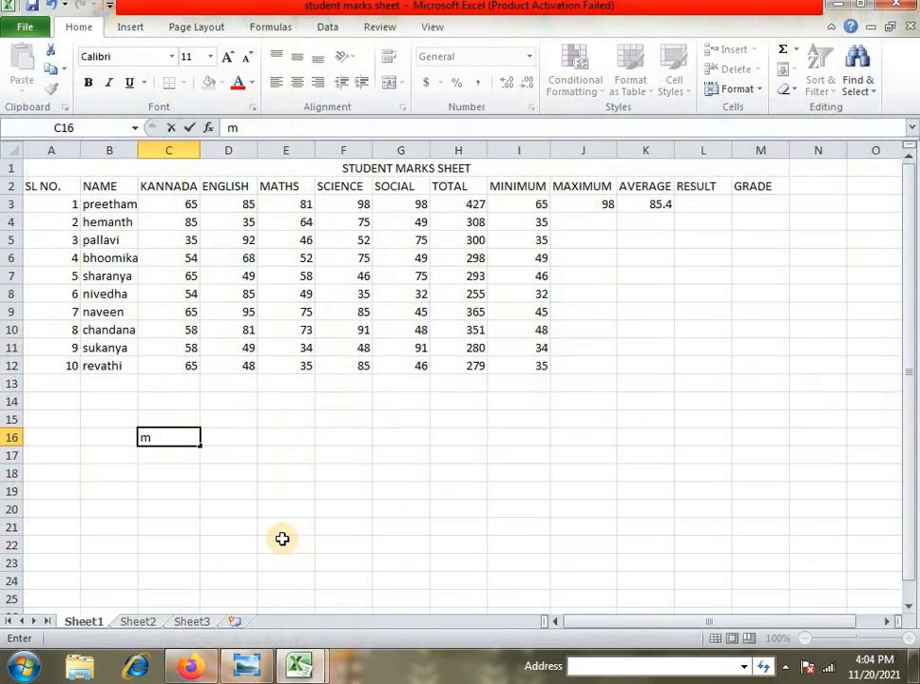
type("in(kan")
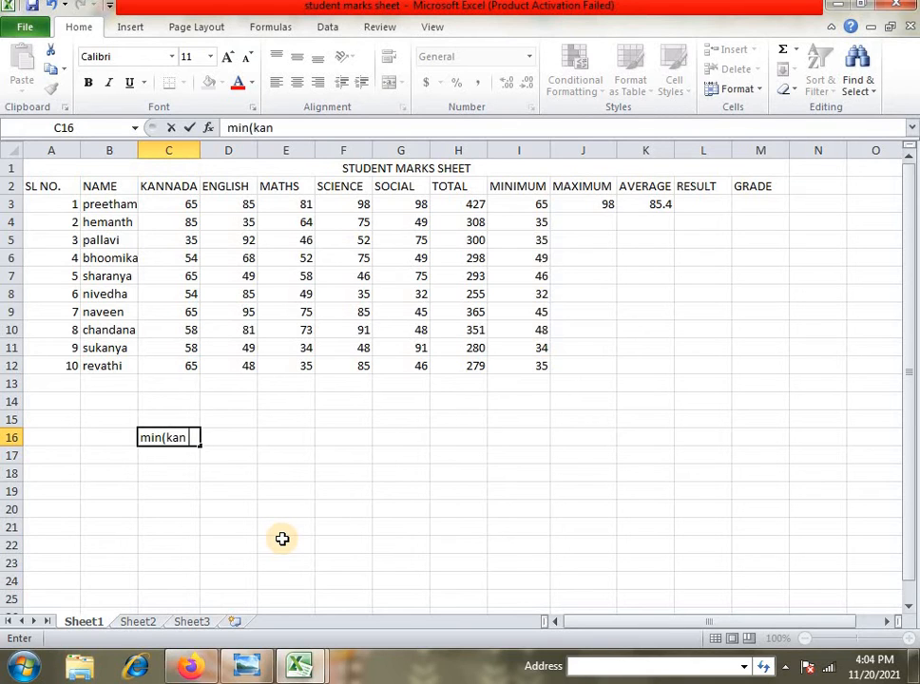
type(" subject ce")
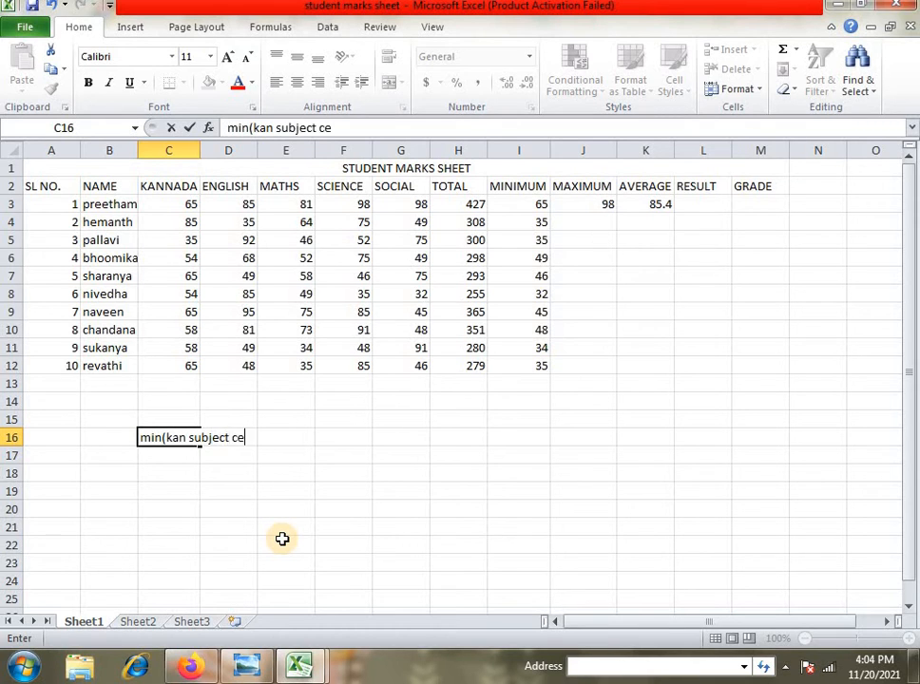
type("ll Add")
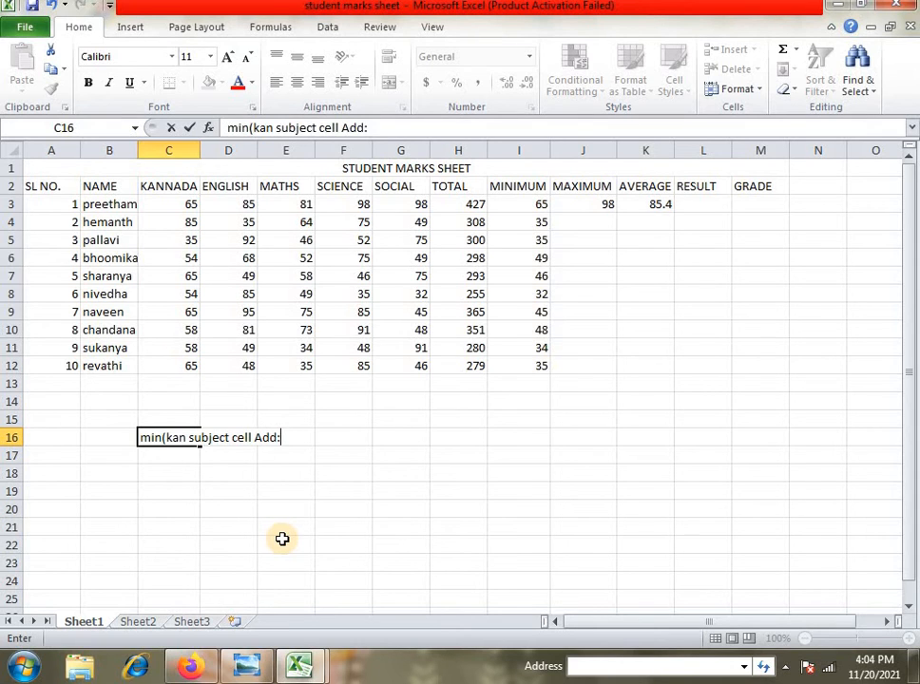
type(":social subje")
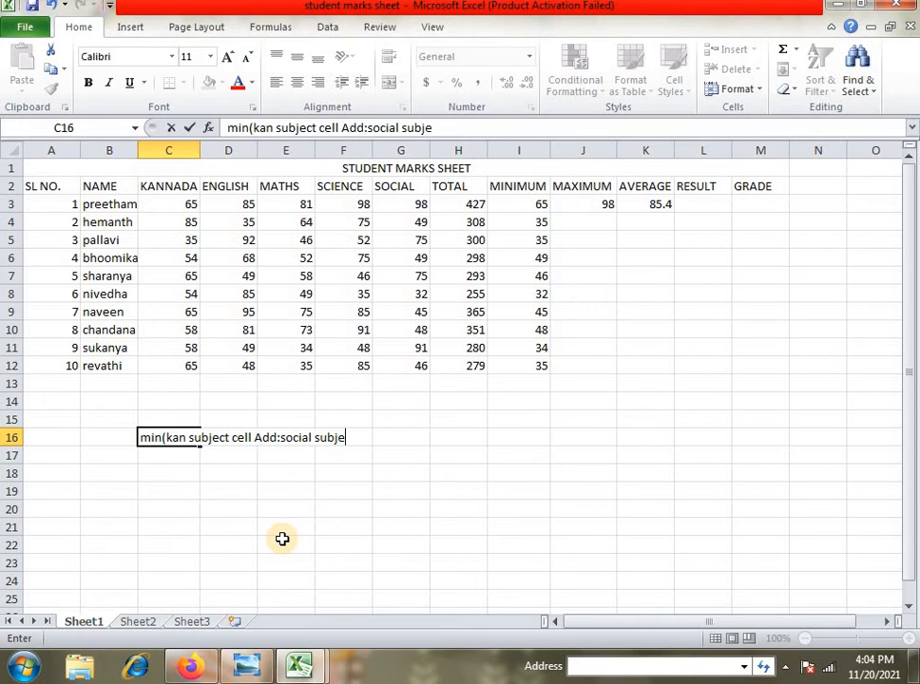
type("ct cell add")
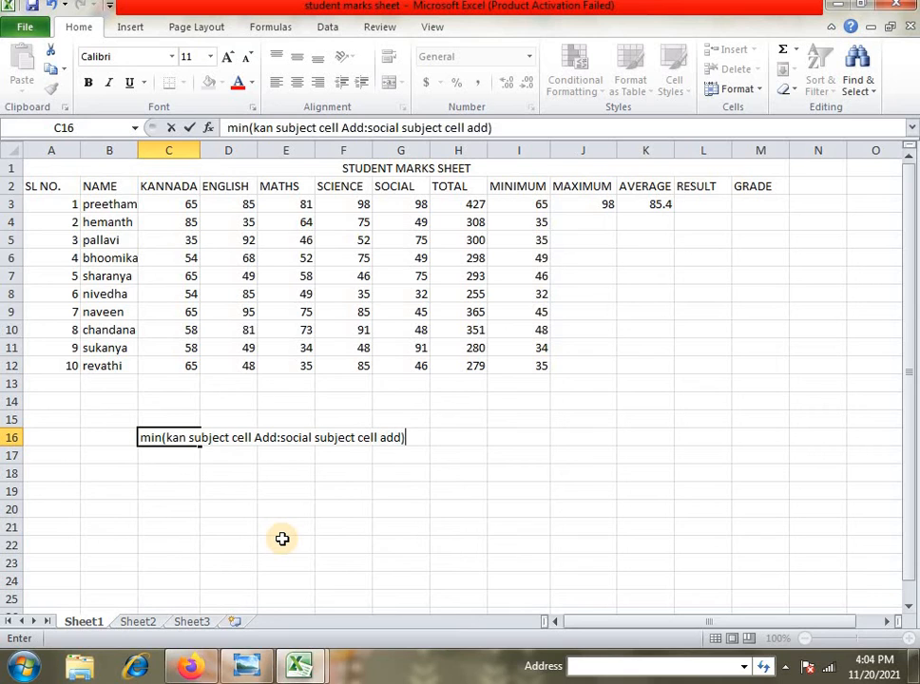
key("Return")
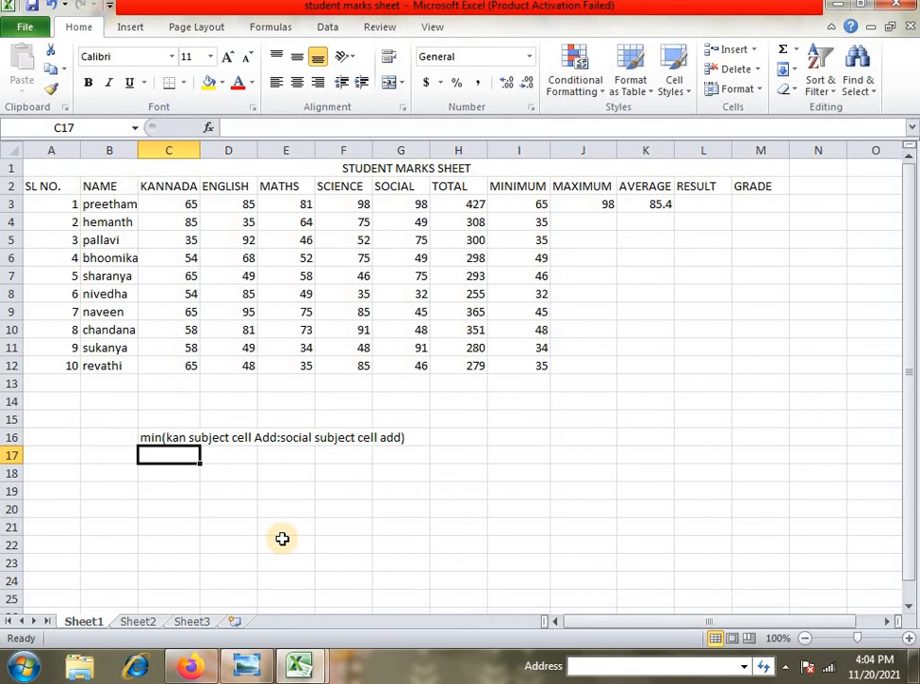
Write the maximum function's syntax in C17 as the text Max(kan subject cell add:scoial subject cell add
type("Max")
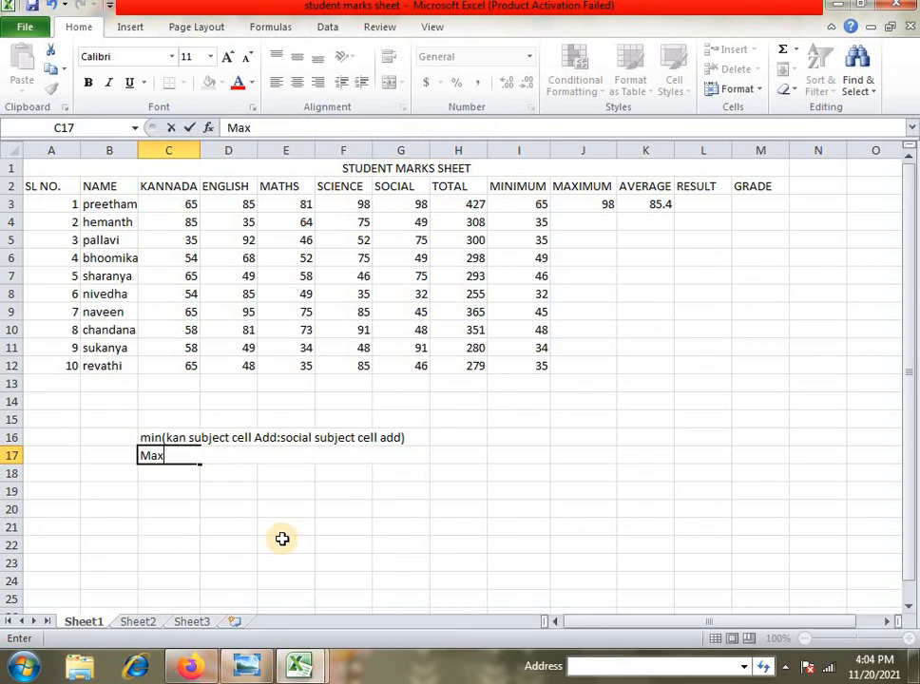
type("(kana")
type("subject ")
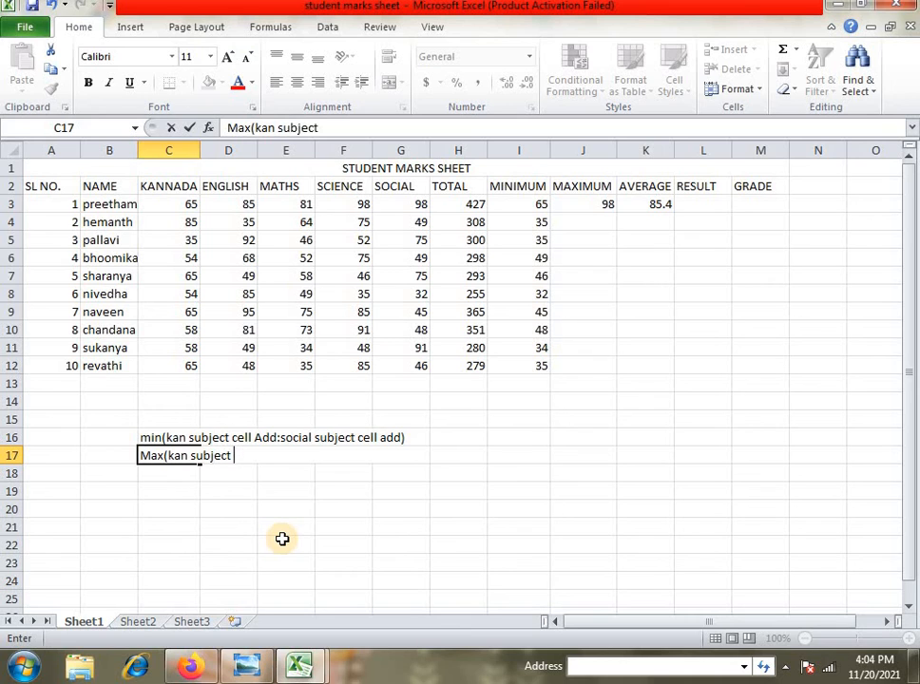
type("aell add:sco")
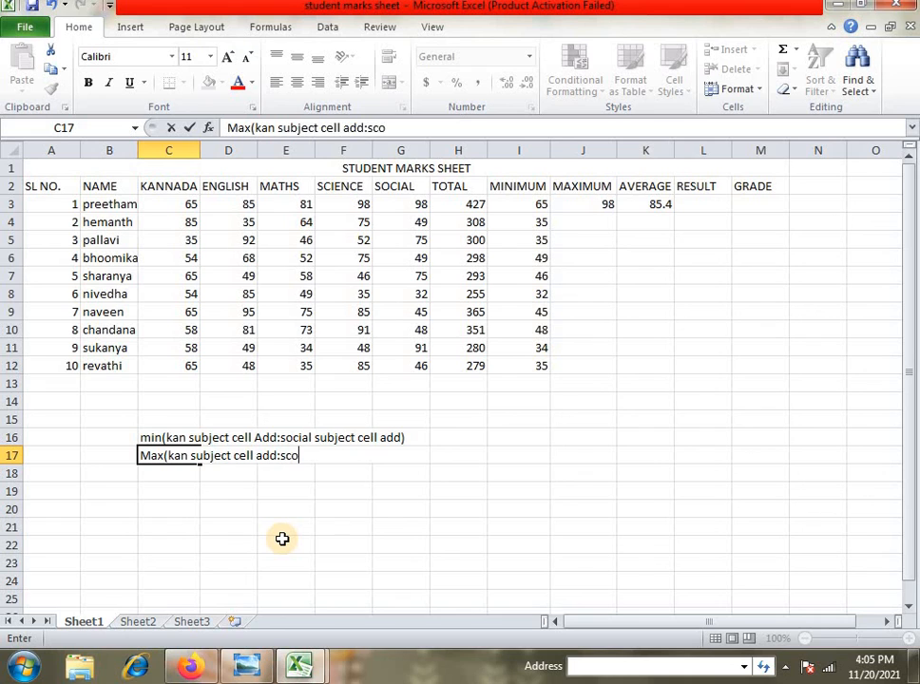
type("ial subje")
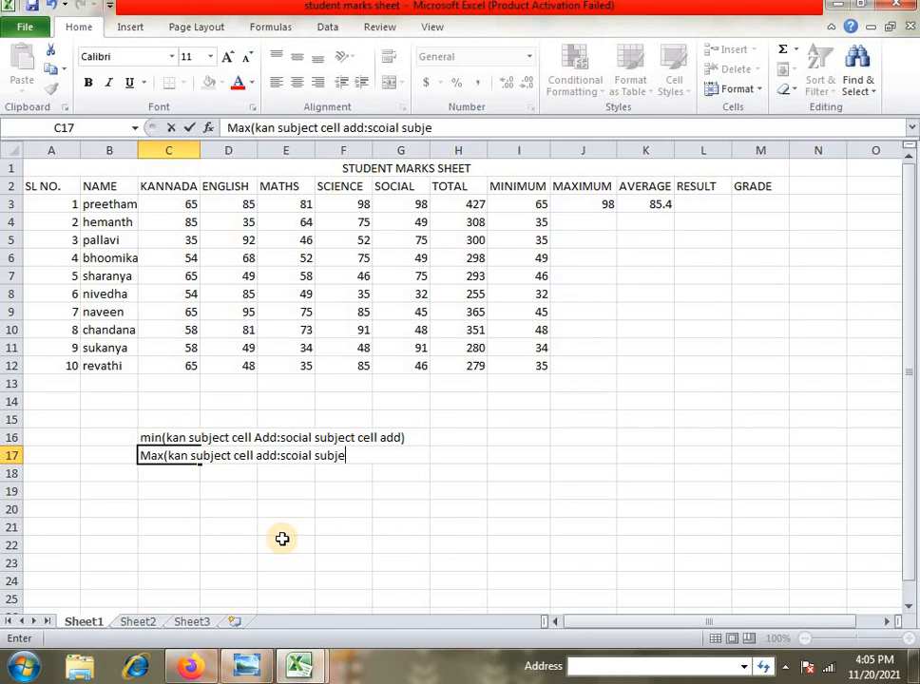
type("ct cell add")
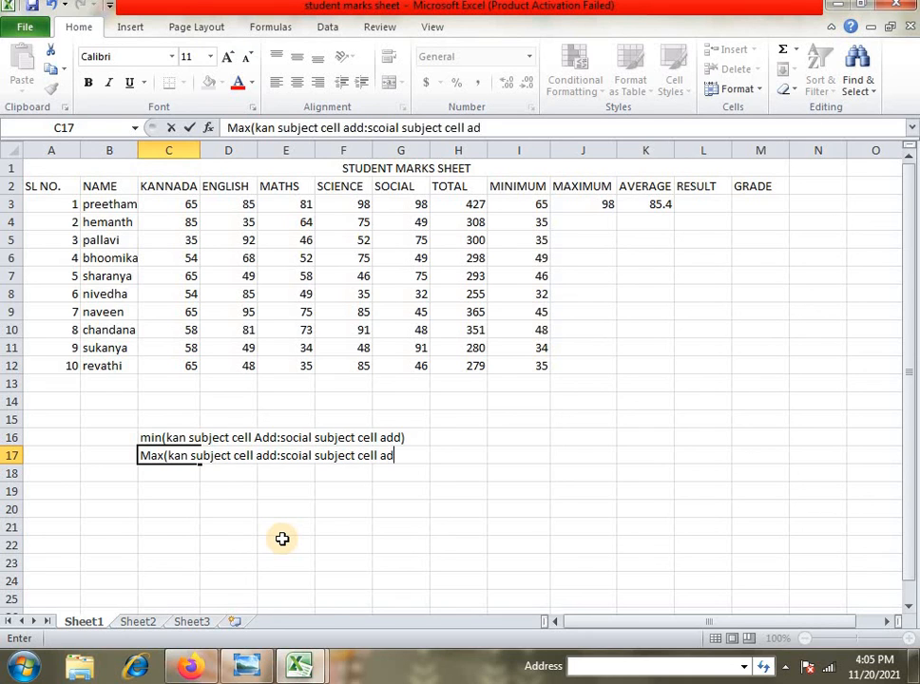